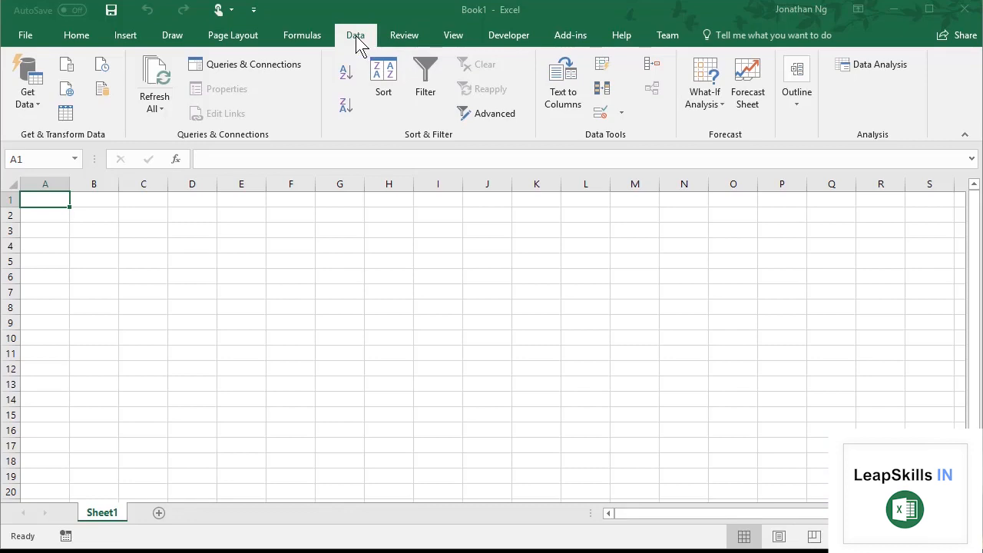
Step: Start a text/CSV import of Employees.csv from the MergingData folder on the Desktop and bring its preview fully into view
{"action": "left_click", "coordinate": [33, 103]}
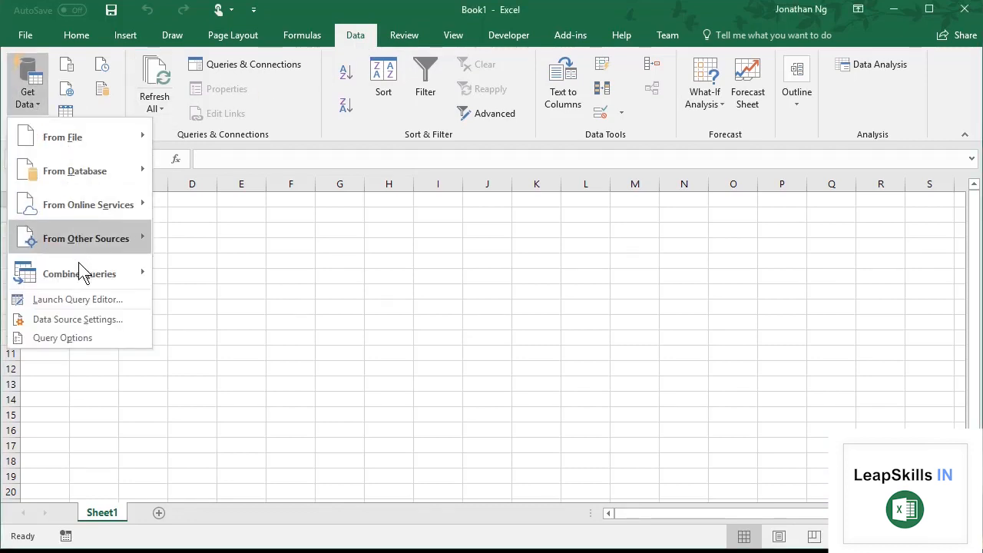
{"action": "mouse_move", "coordinate": [104, 150]}
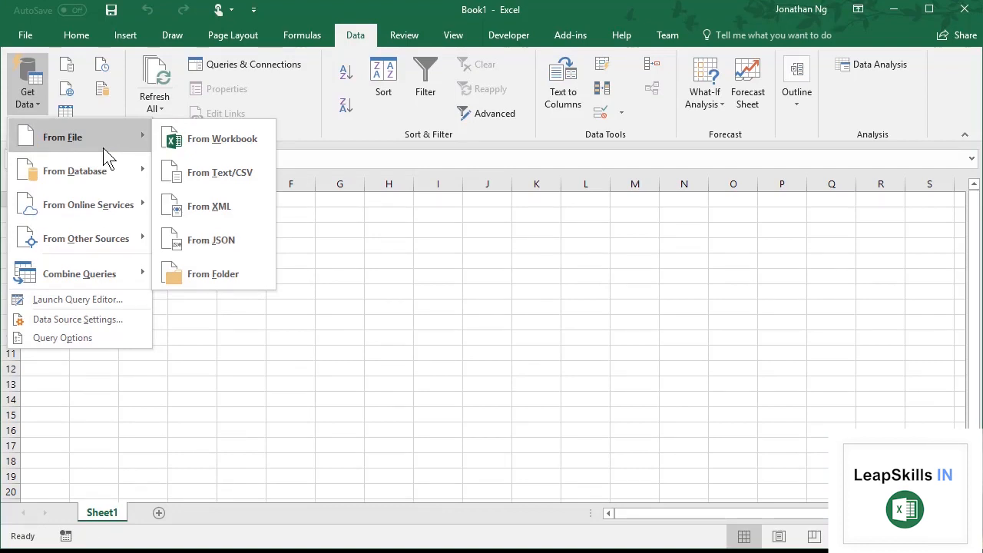
{"action": "left_click", "coordinate": [215, 174]}
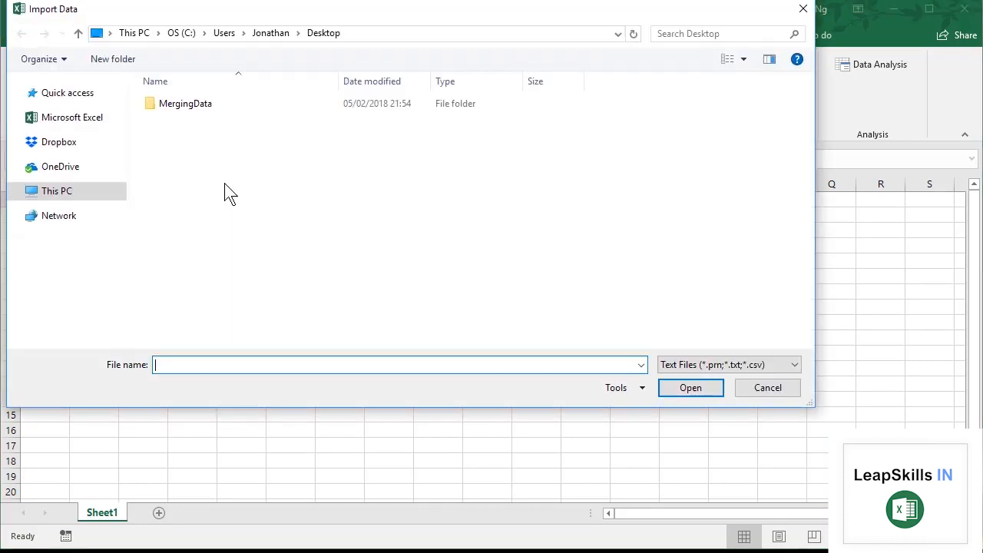
{"action": "left_click", "coordinate": [182, 107]}
{"action": "double_click", "coordinate": [182, 107]}
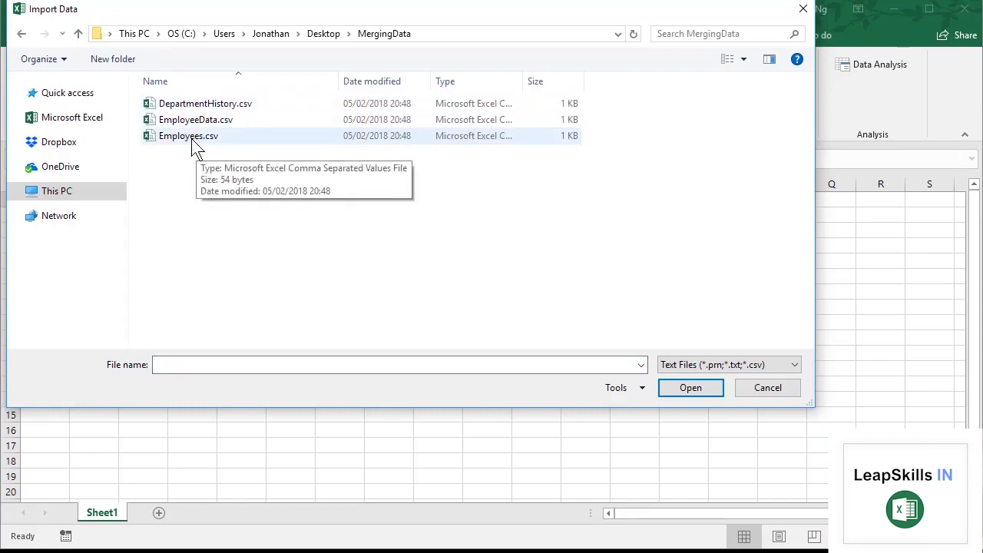
{"action": "double_click", "coordinate": [192, 138]}
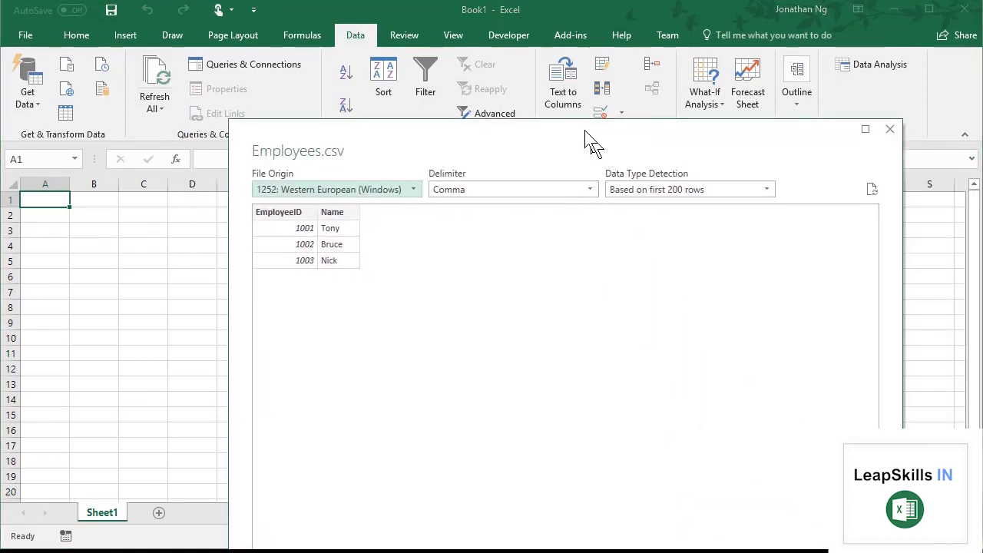
{"action": "left_click_drag", "start_coordinate": [544, 94], "coordinate": [513, 47]}
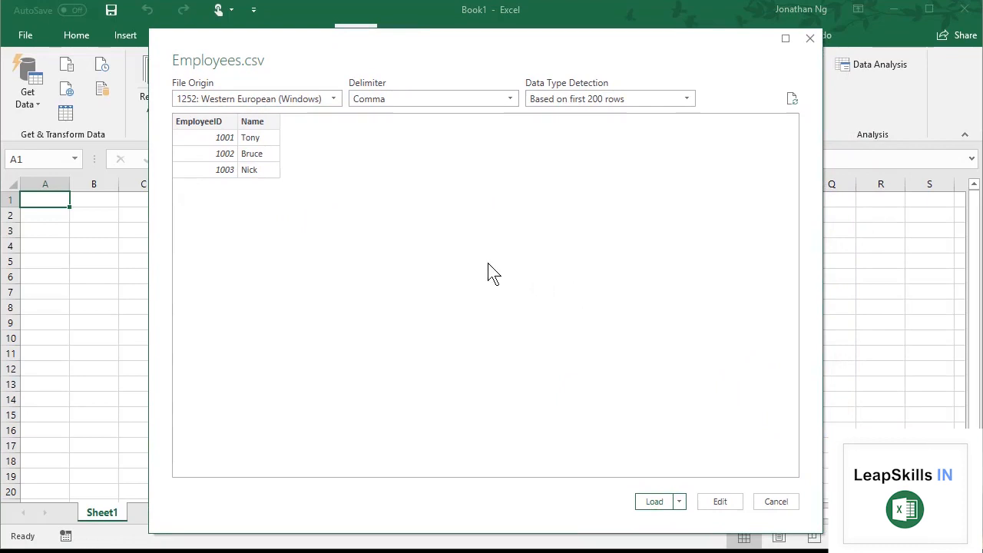
Step: Load the Employees data as a table into the existing worksheet at cell A1
{"action": "left_click", "coordinate": [680, 501]}
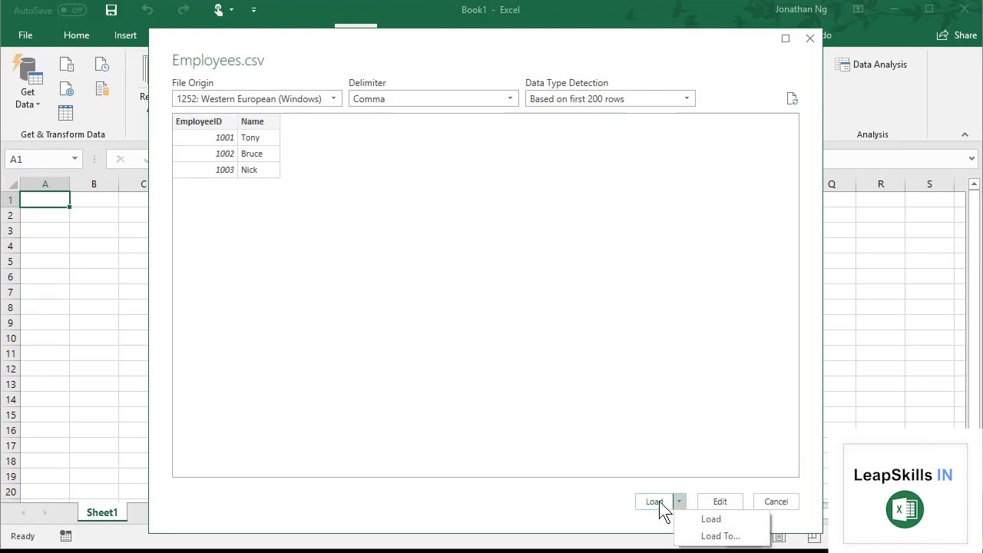
{"action": "left_click", "coordinate": [721, 537]}
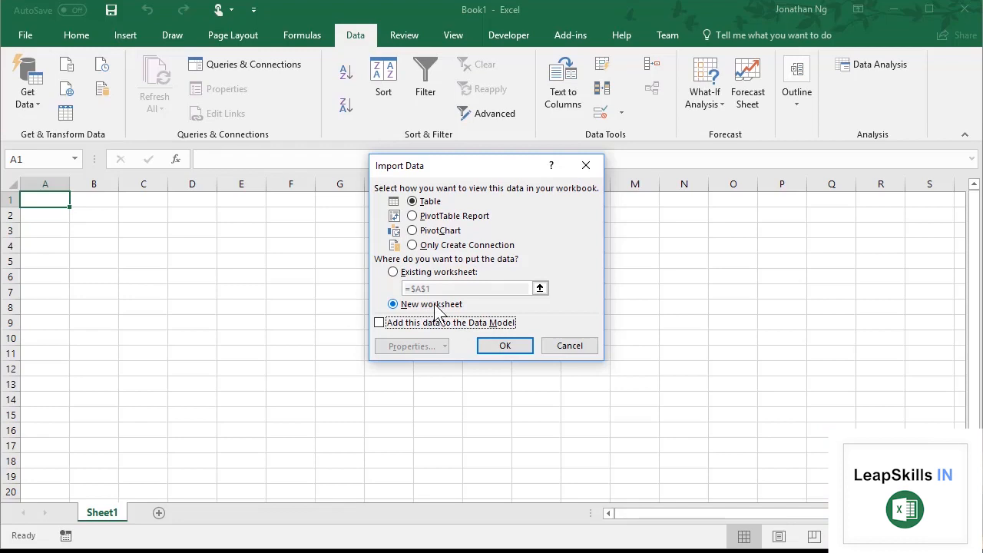
{"action": "left_click", "coordinate": [398, 272]}
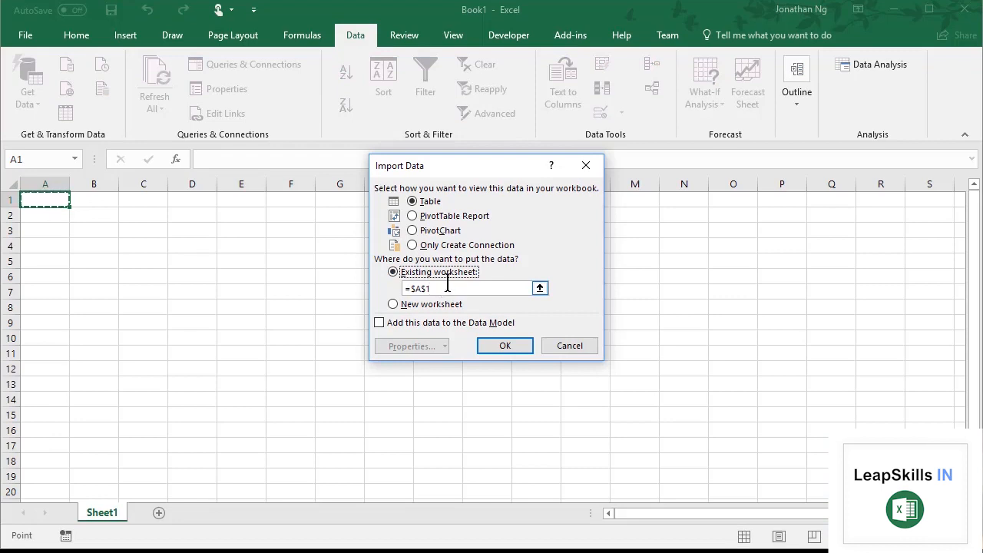
{"action": "left_click", "coordinate": [503, 350]}
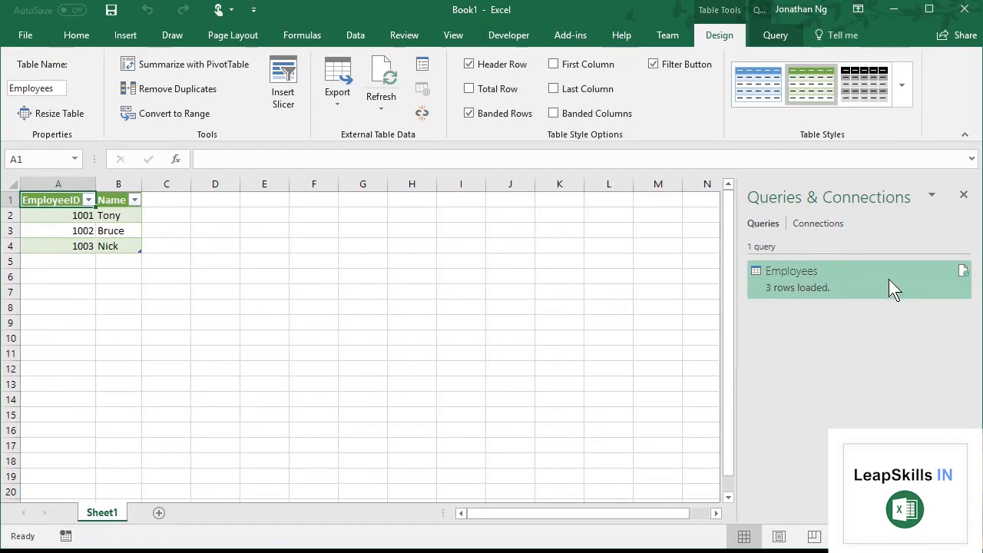
{"action": "mouse_move", "coordinate": [819, 280]}
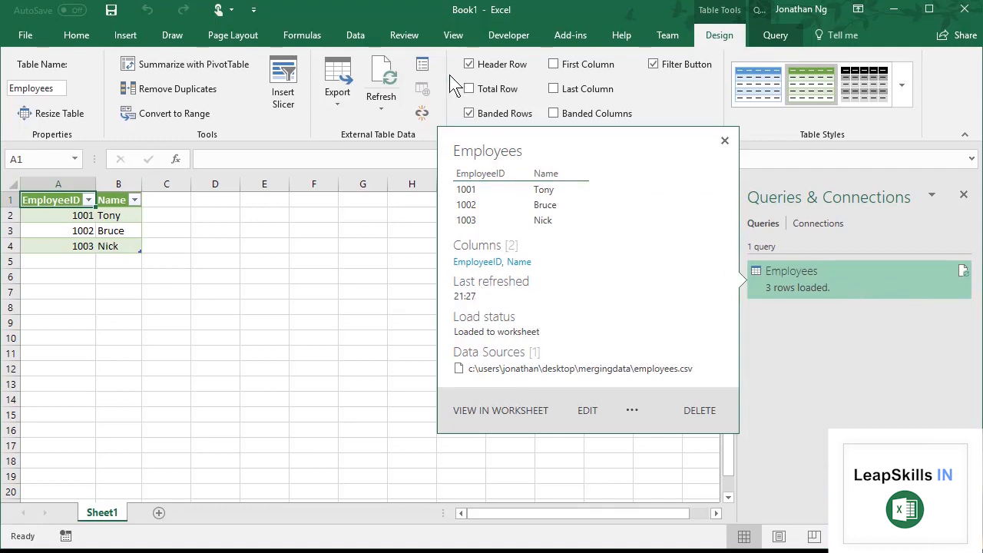
Step: Start a second text/CSV import with EmployeeData.csv from the MergingData folder
{"action": "left_click", "coordinate": [358, 36]}
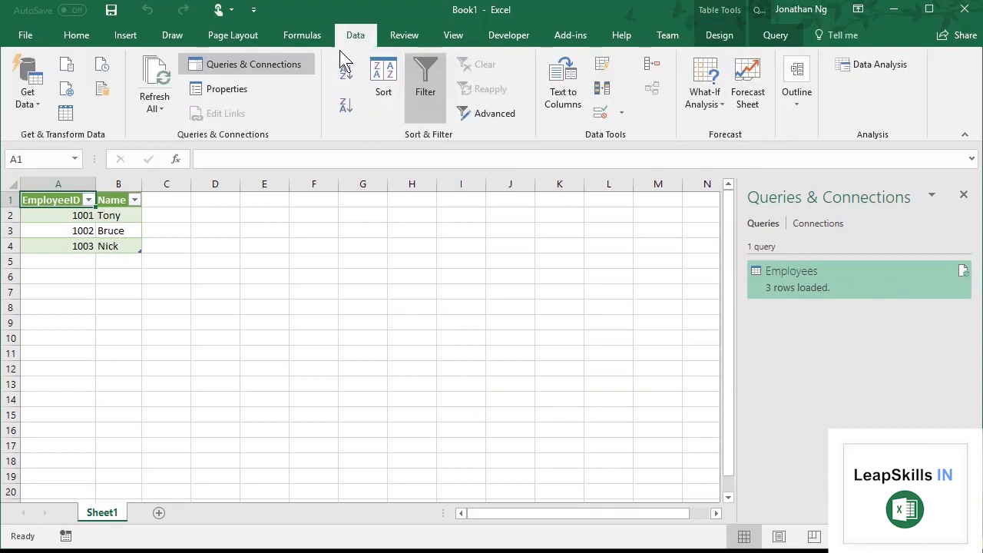
{"action": "left_click", "coordinate": [27, 96]}
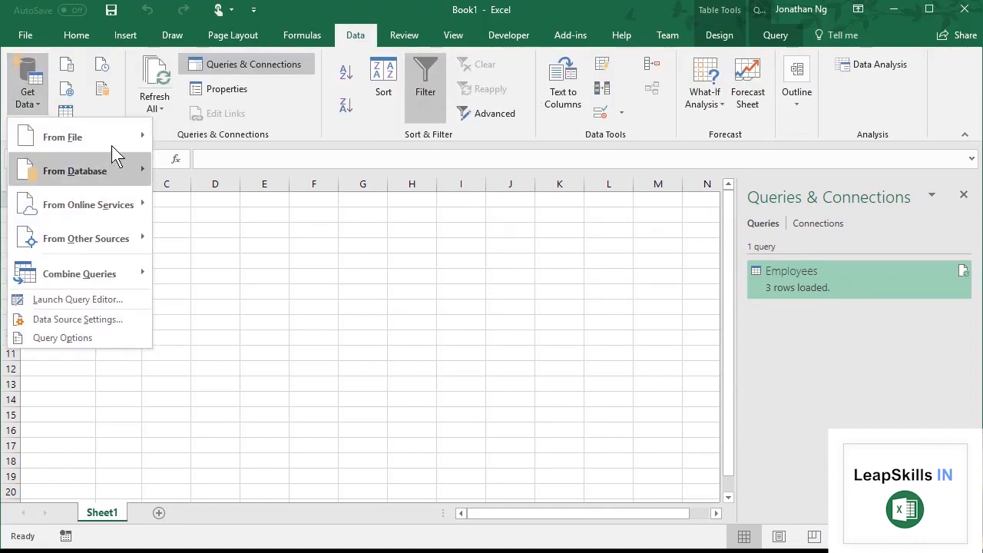
{"action": "mouse_move", "coordinate": [114, 139]}
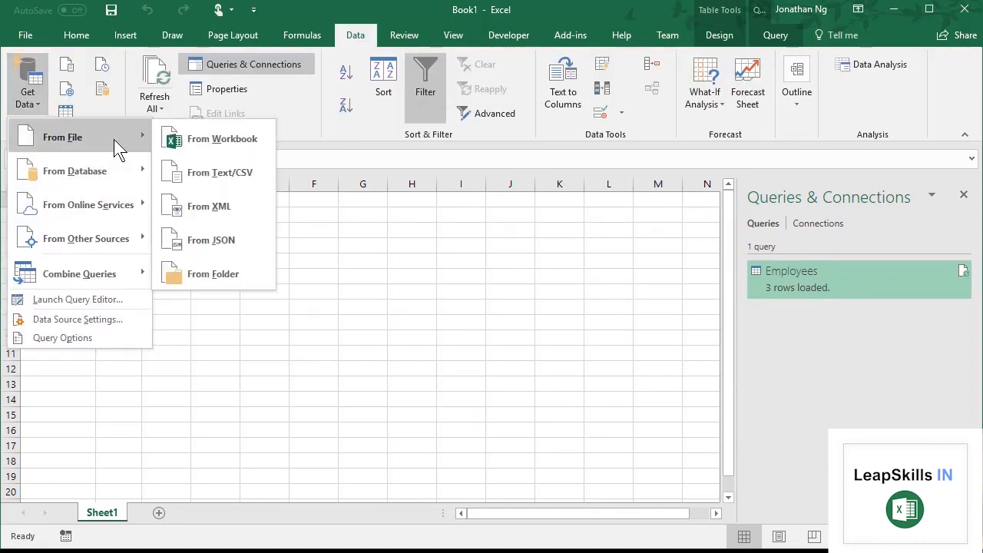
{"action": "left_click", "coordinate": [233, 174]}
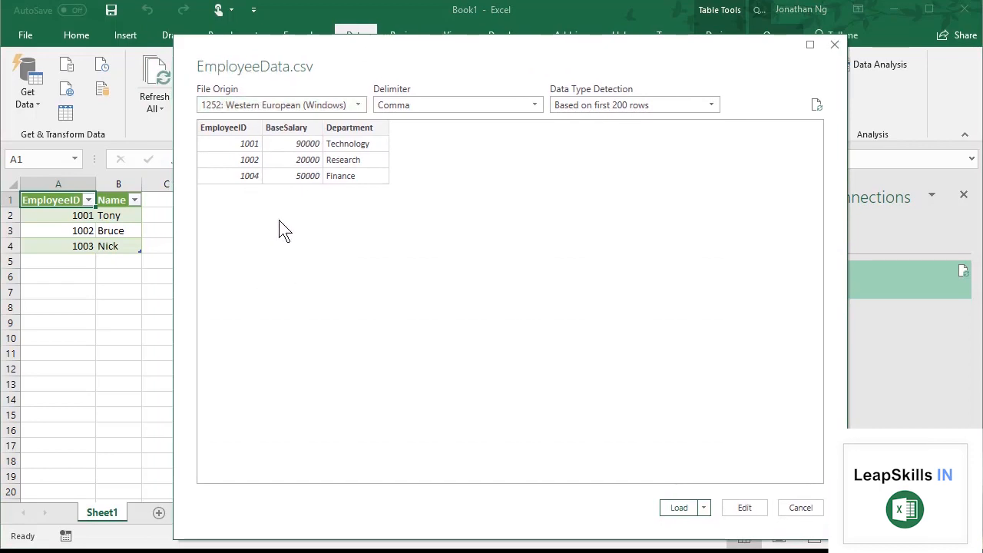
Step: Load the EmployeeData file as a table into the existing worksheet at cell E1 of Sheet1
{"action": "left_click", "coordinate": [701, 507]}
{"action": "left_click", "coordinate": [733, 541]}
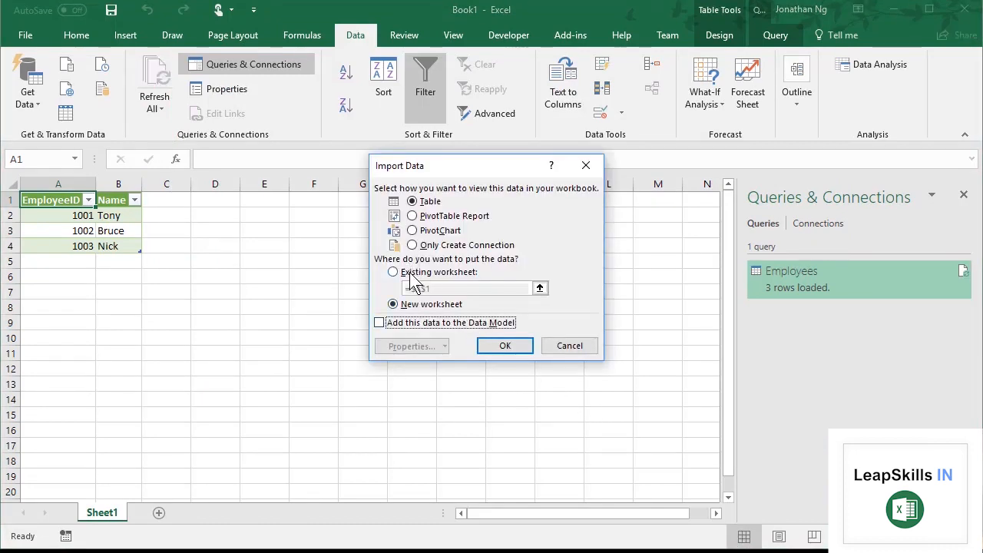
{"action": "left_click", "coordinate": [412, 273]}
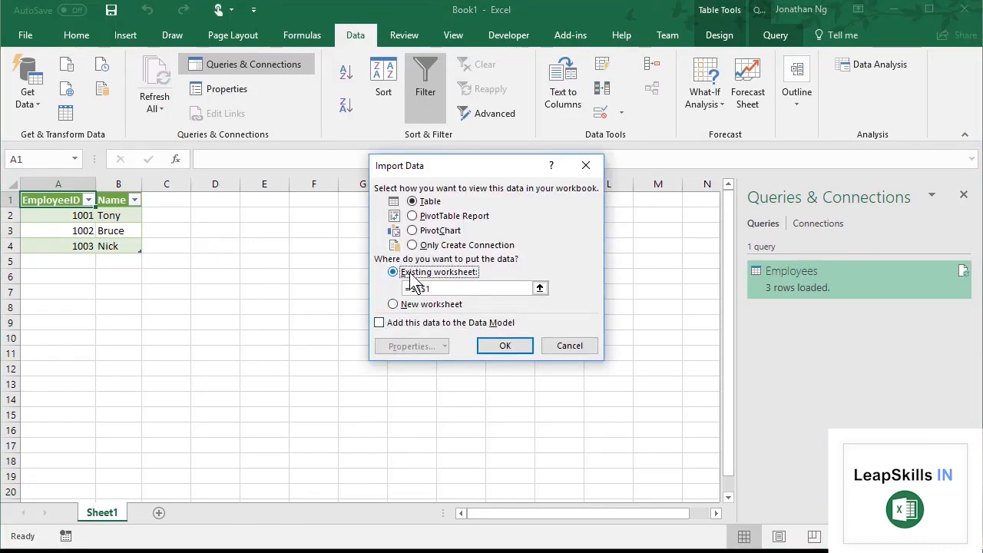
{"action": "left_click", "coordinate": [261, 199]}
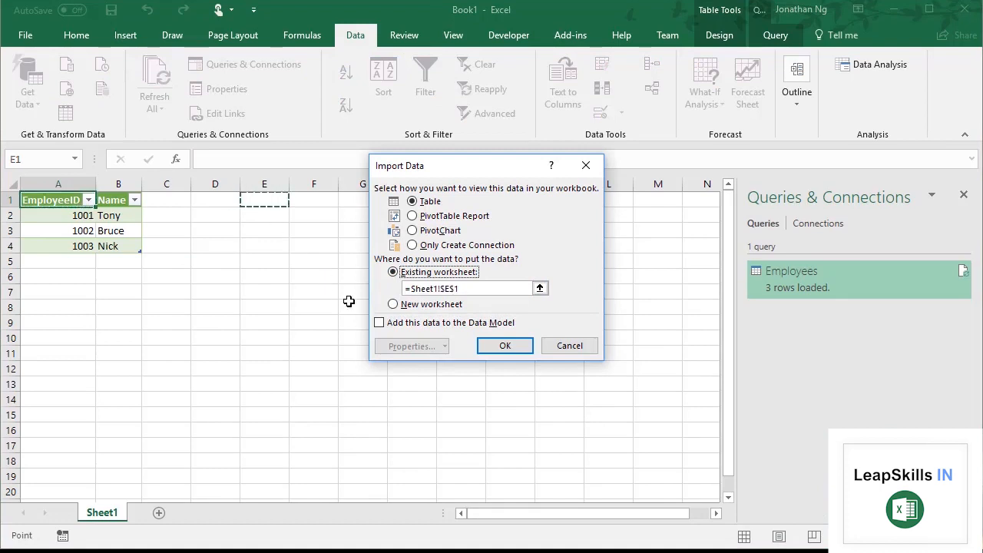
{"action": "left_click", "coordinate": [504, 344]}
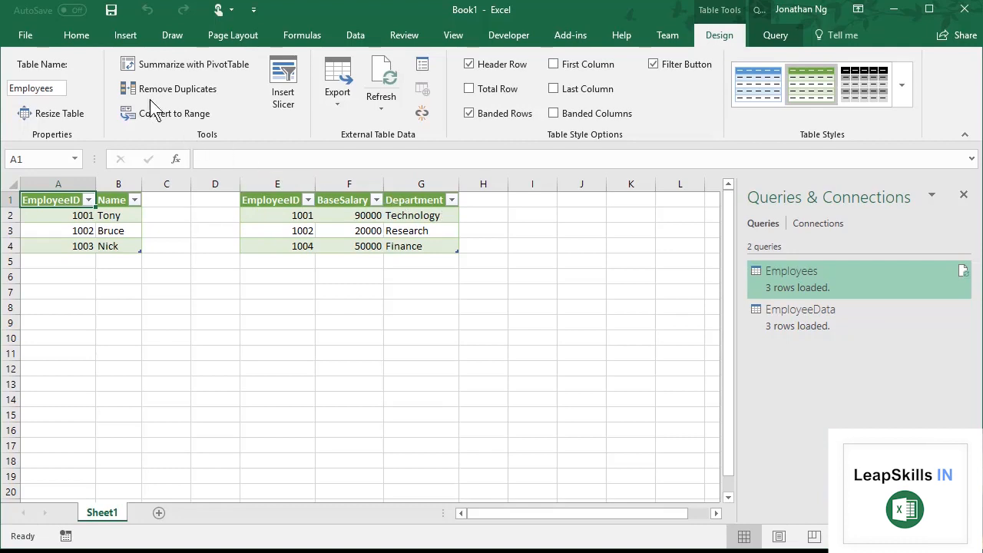
Step: Start a merge query with Employees as the first table and EmployeeData as the second table
{"action": "left_click", "coordinate": [359, 39]}
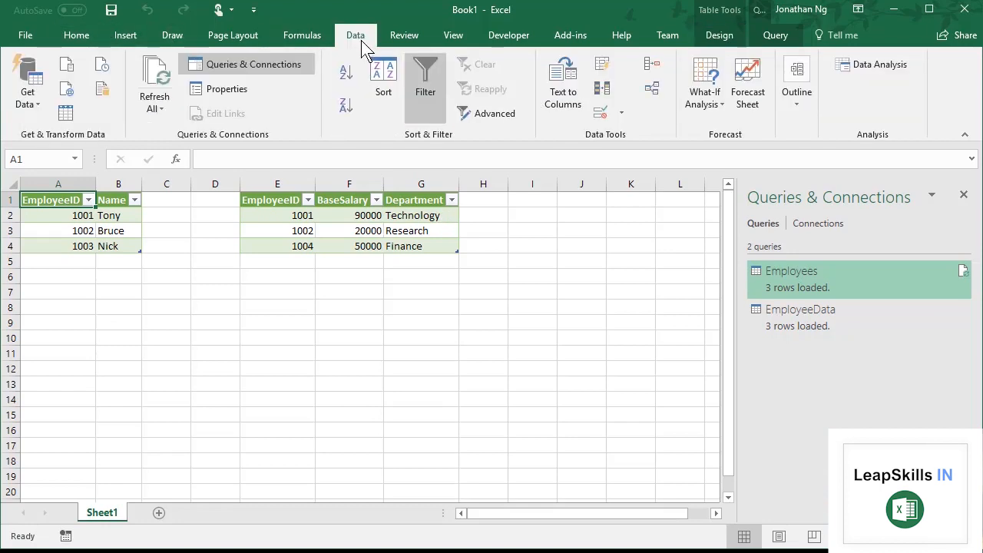
{"action": "left_click", "coordinate": [36, 99]}
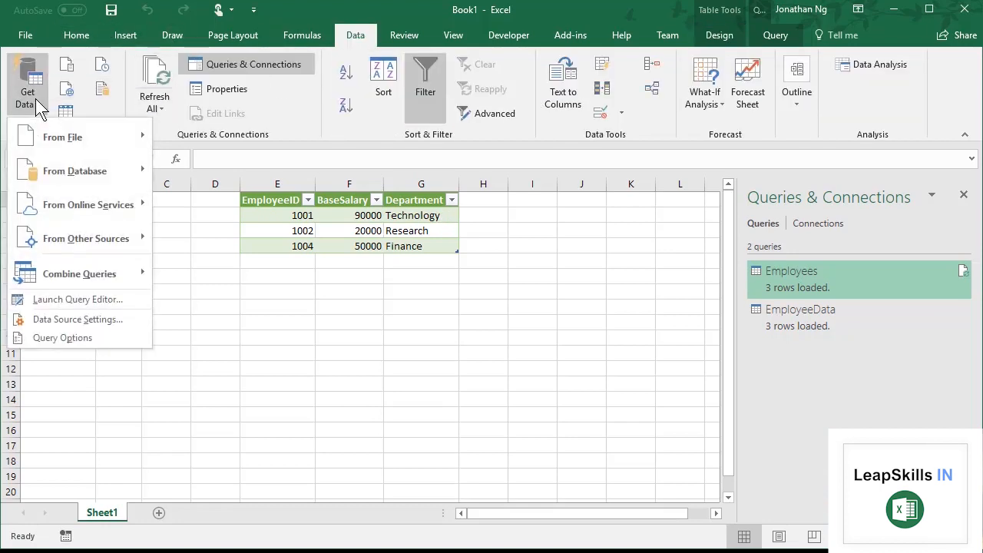
{"action": "mouse_move", "coordinate": [80, 276]}
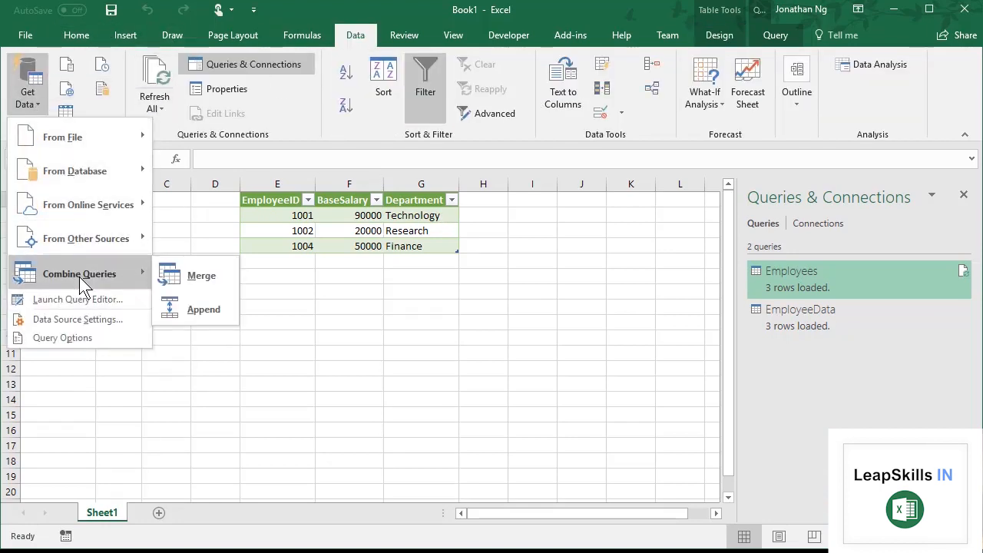
{"action": "left_click", "coordinate": [205, 276]}
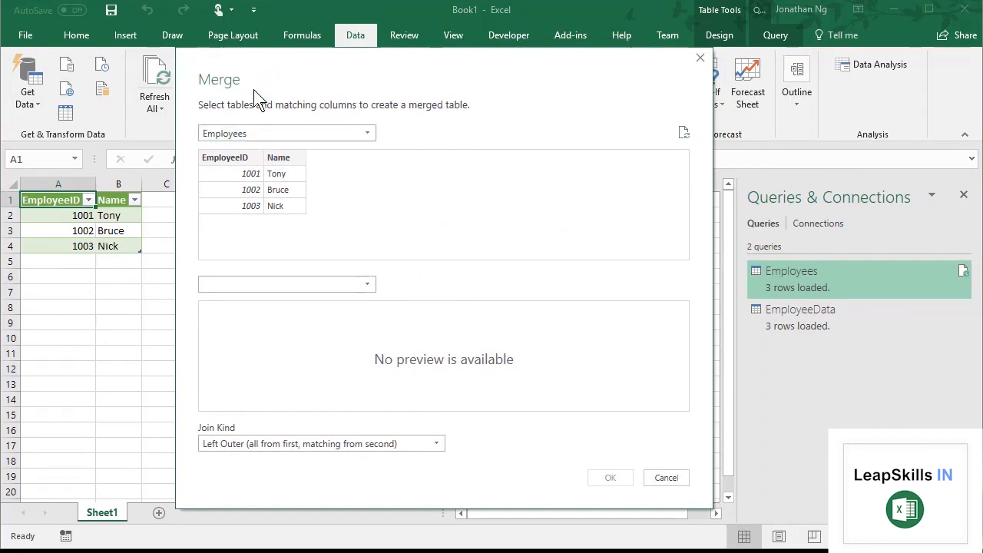
{"action": "left_click", "coordinate": [298, 137]}
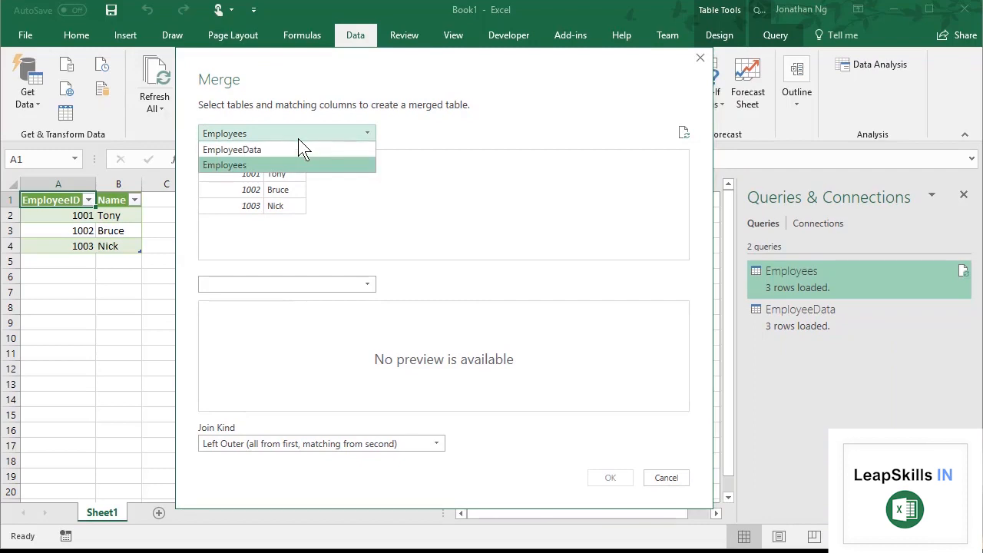
{"action": "left_click", "coordinate": [298, 138]}
{"action": "left_click", "coordinate": [284, 283]}
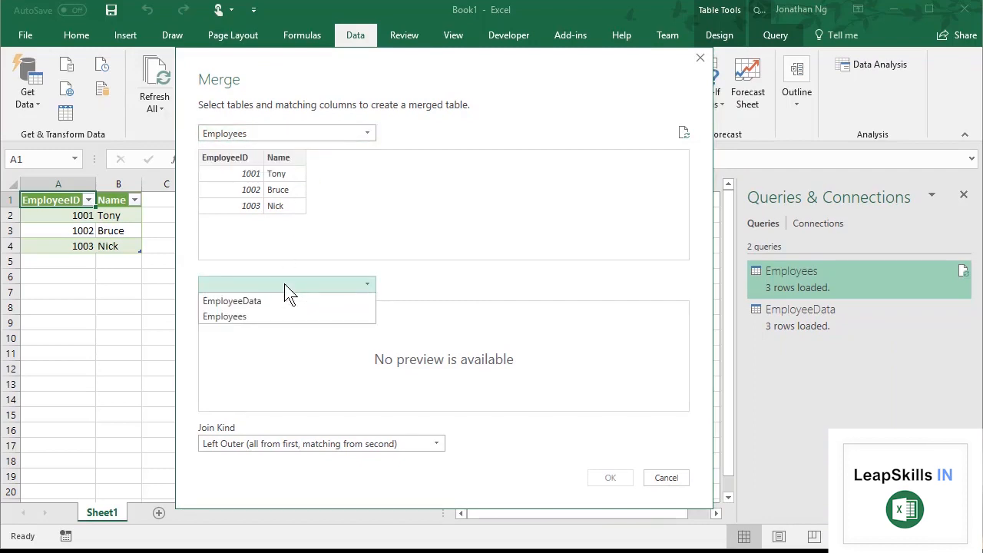
{"action": "left_click", "coordinate": [267, 300]}
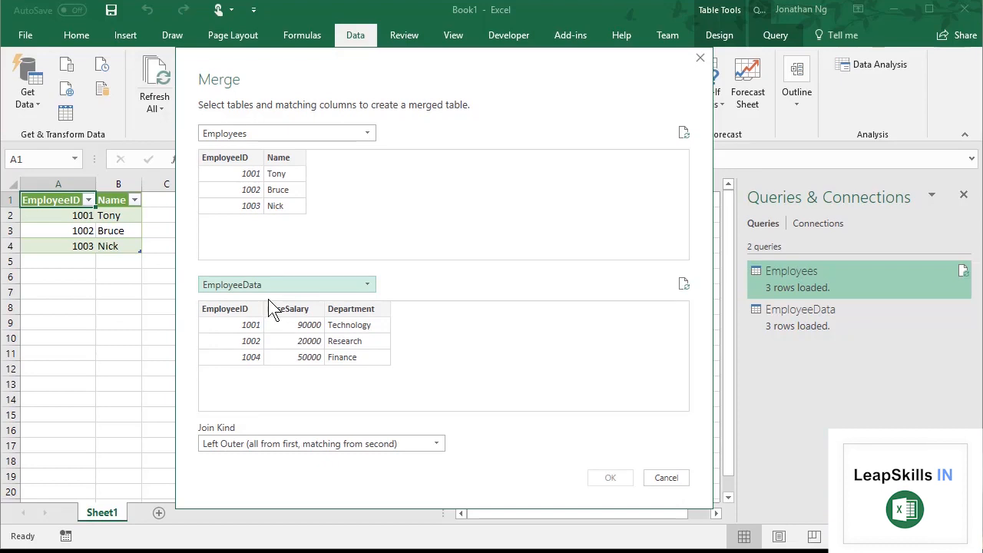
Step: Match both tables on the EmployeeID column and create the merge with the Left Outer join kind
{"action": "left_click", "coordinate": [236, 158]}
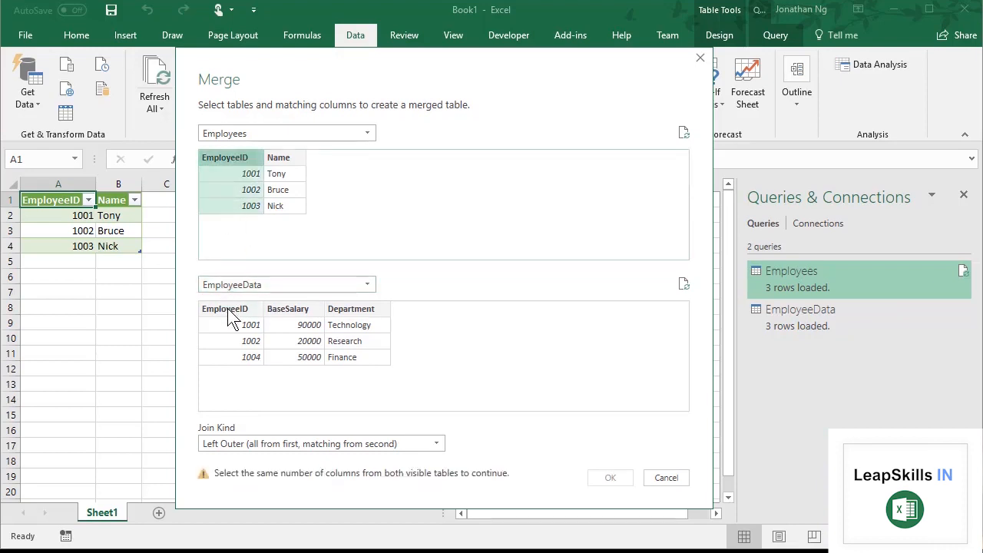
{"action": "left_click", "coordinate": [227, 307]}
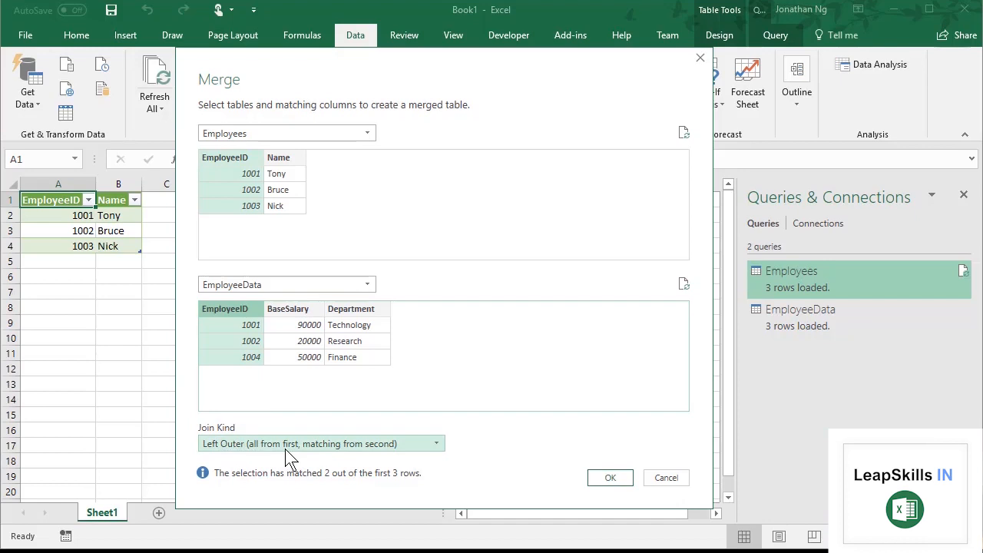
{"action": "left_click", "coordinate": [328, 448]}
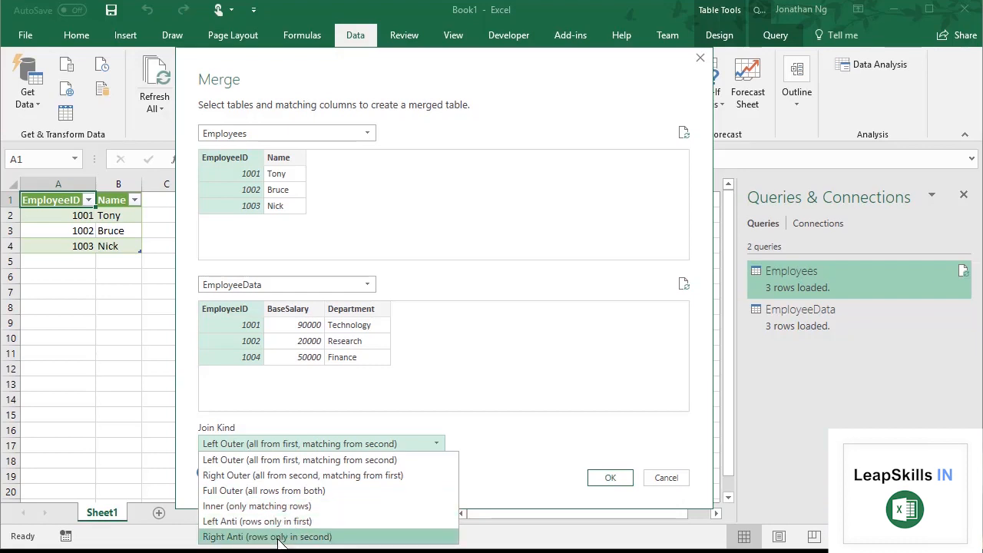
{"action": "left_click", "coordinate": [489, 422]}
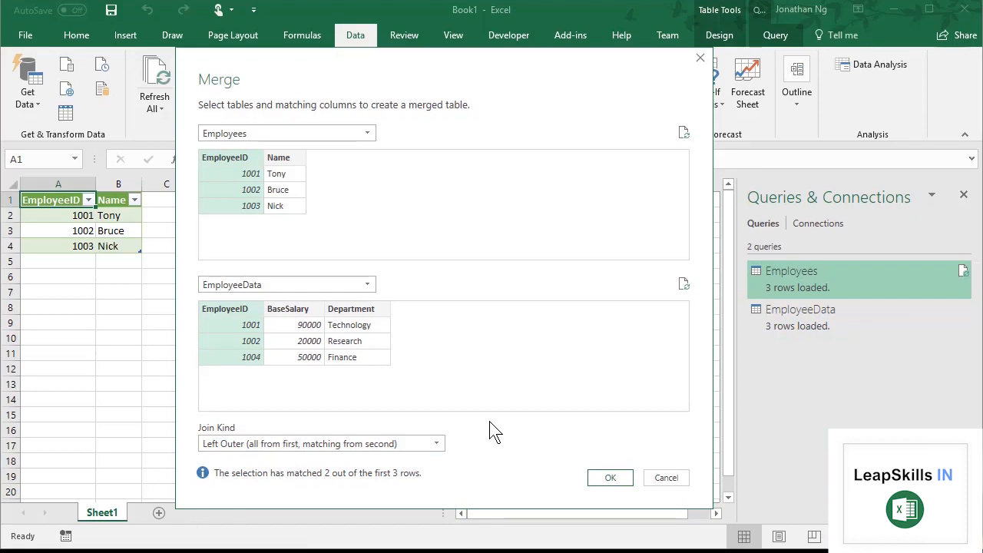
{"action": "left_click", "coordinate": [611, 478]}
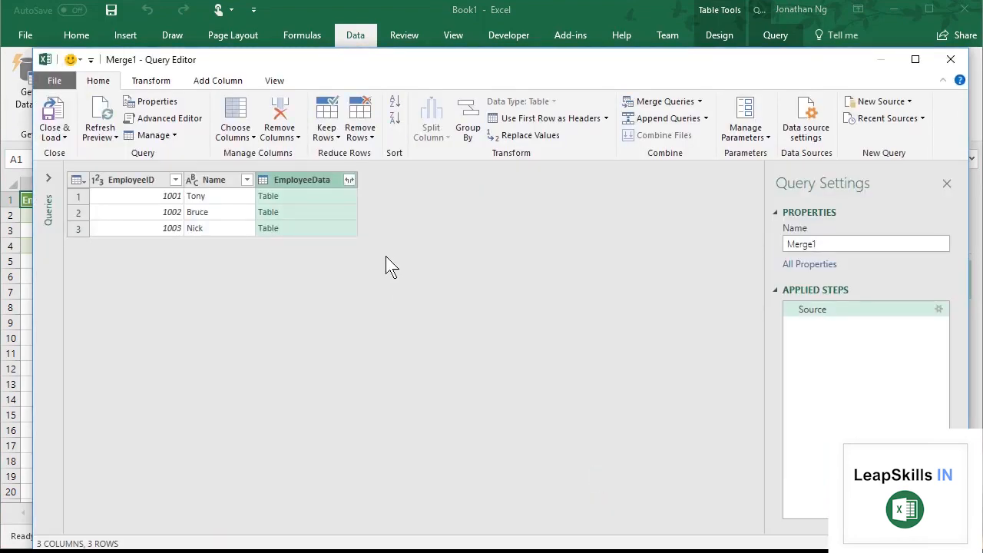
Step: Expand the EmployeeData column to BaseSalary and Department, excluding EmployeeID and keeping the original column name as prefix
{"action": "left_click", "coordinate": [349, 180]}
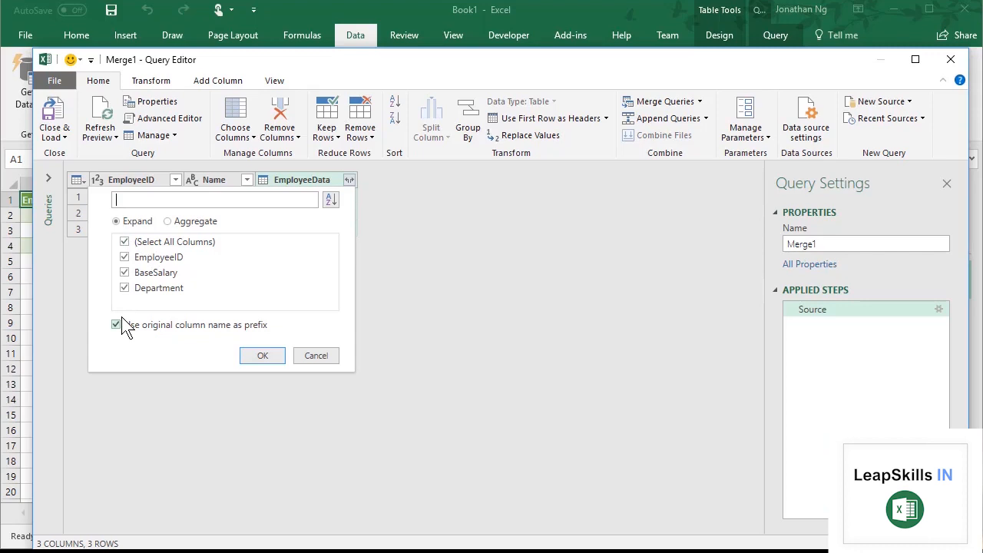
{"action": "left_click", "coordinate": [125, 257]}
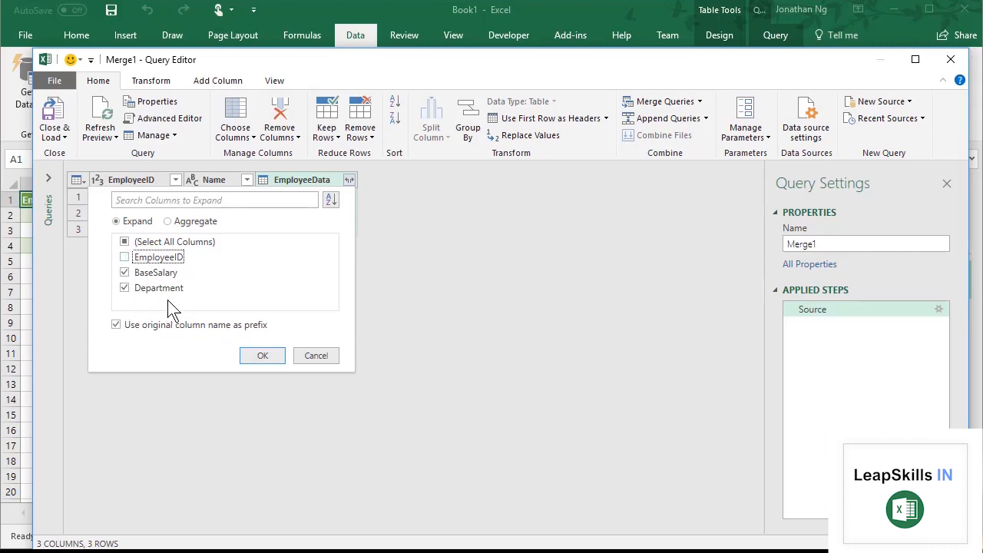
{"action": "left_click", "coordinate": [261, 355]}
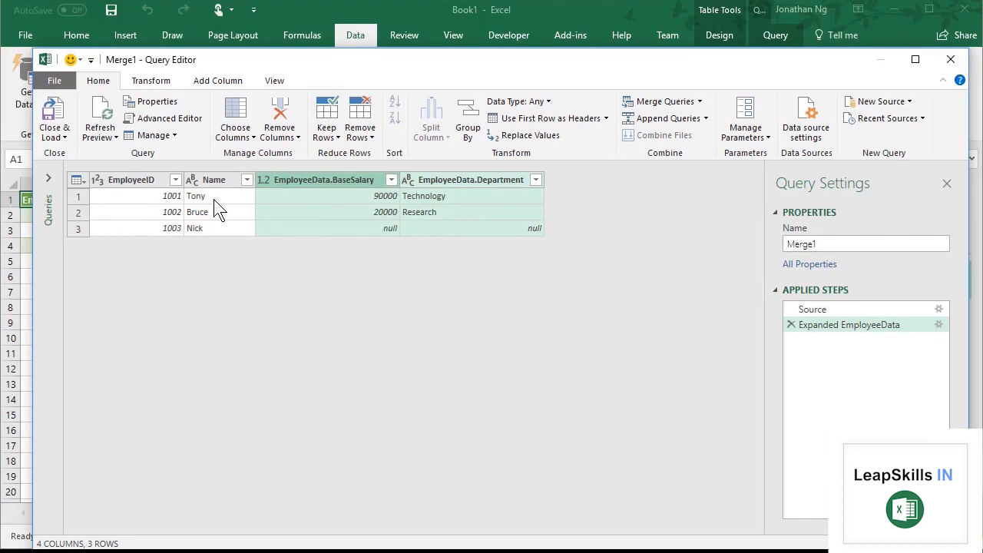
Step: Load the merged query as a table into the existing worksheet at cell A8 of Sheet1
{"action": "left_click", "coordinate": [54, 135]}
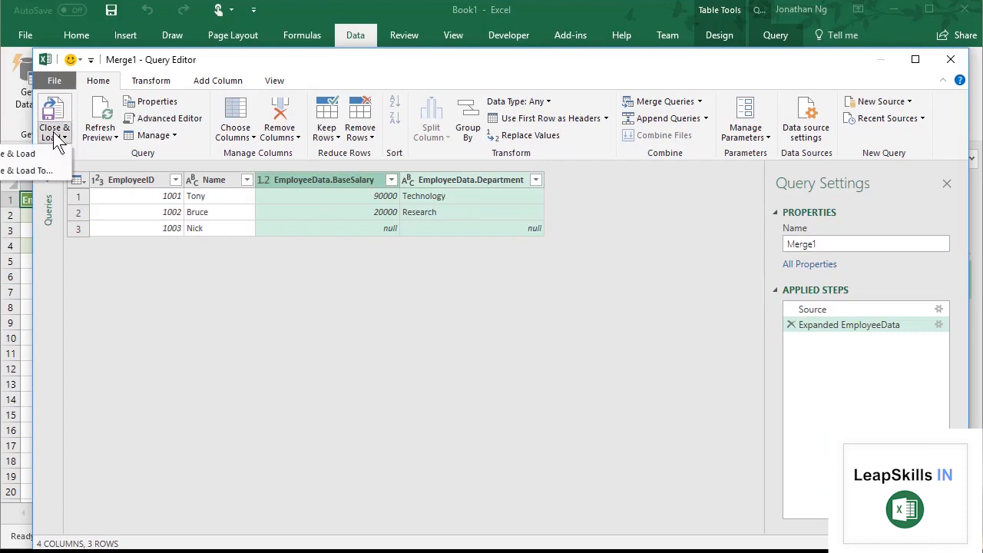
{"action": "left_click", "coordinate": [47, 171]}
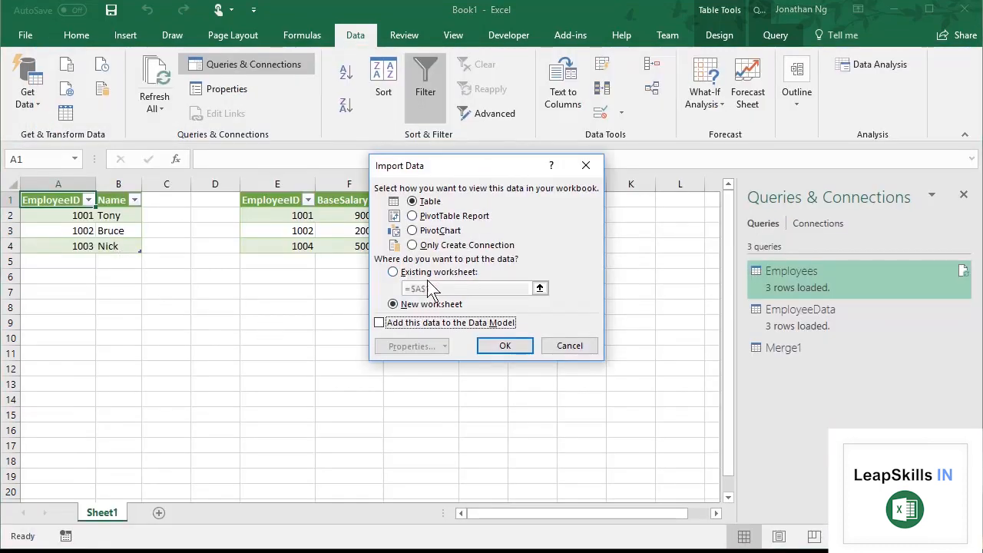
{"action": "left_click", "coordinate": [394, 272]}
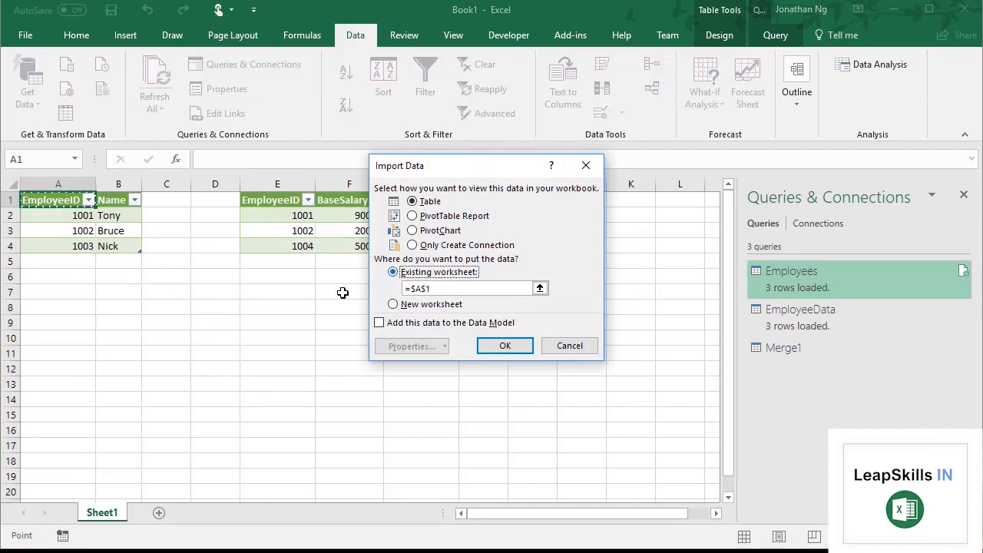
{"action": "left_click", "coordinate": [55, 307]}
{"action": "left_click", "coordinate": [501, 346]}
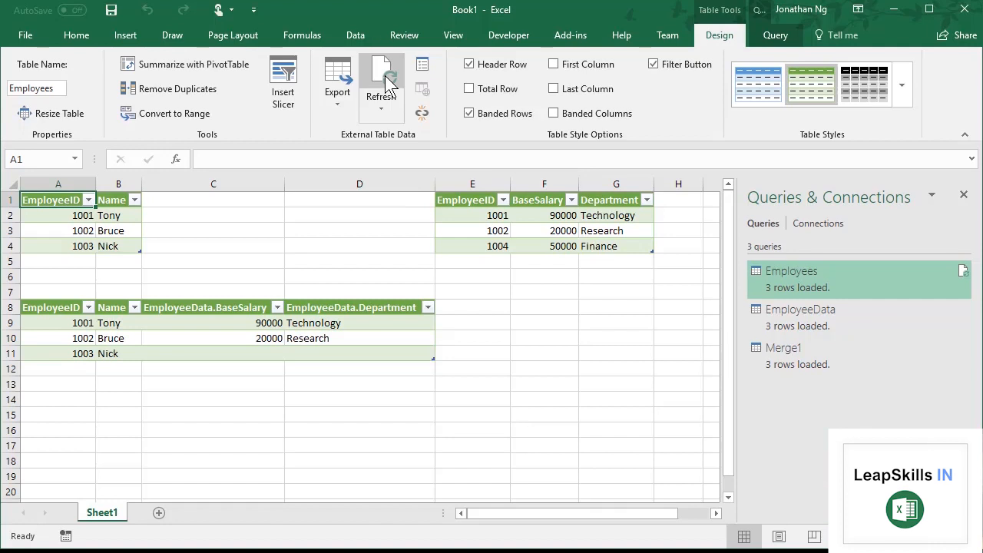
Step: Inspect the Employees query's Source step settings, including its CSV file path, and return to the worksheet without changes
{"action": "right_click", "coordinate": [803, 277]}
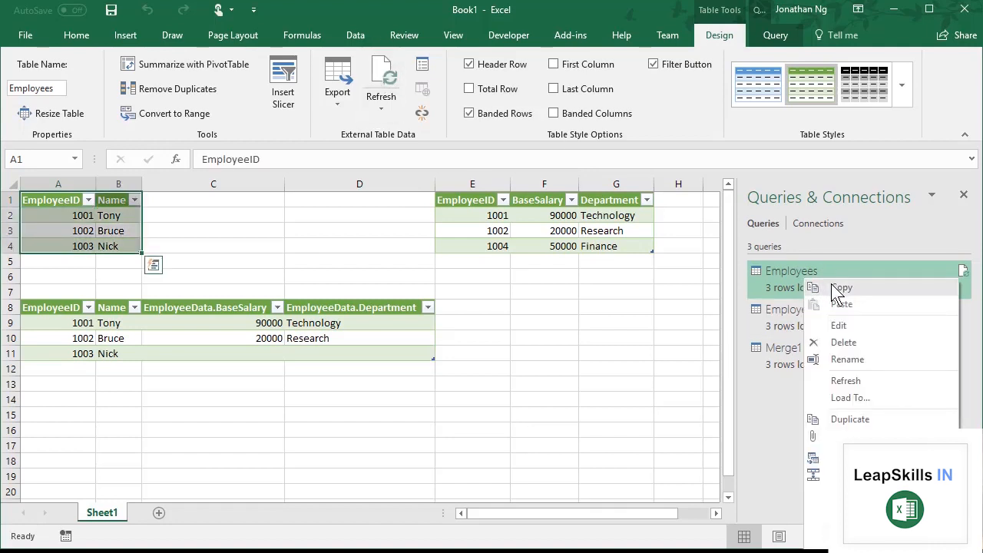
{"action": "left_click", "coordinate": [849, 323]}
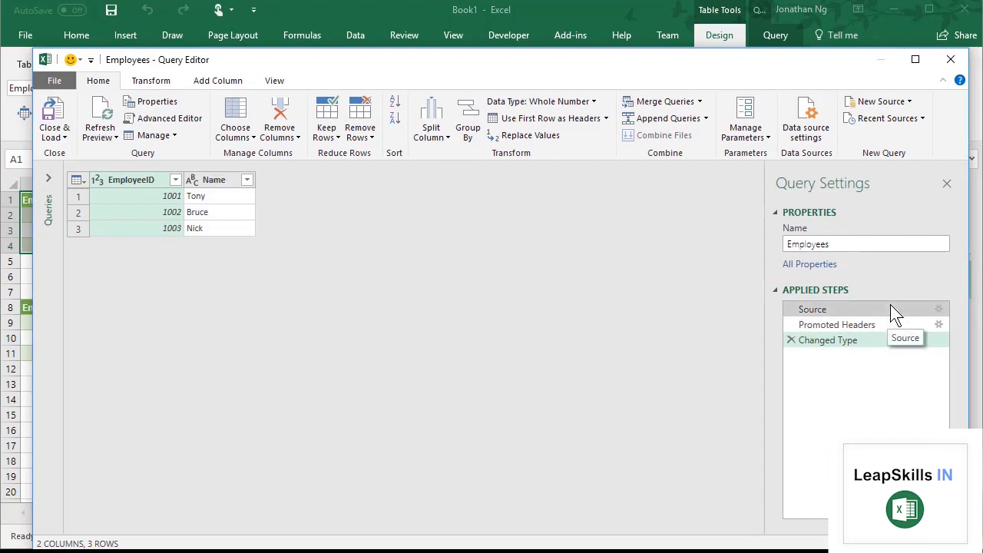
{"action": "left_click", "coordinate": [824, 313]}
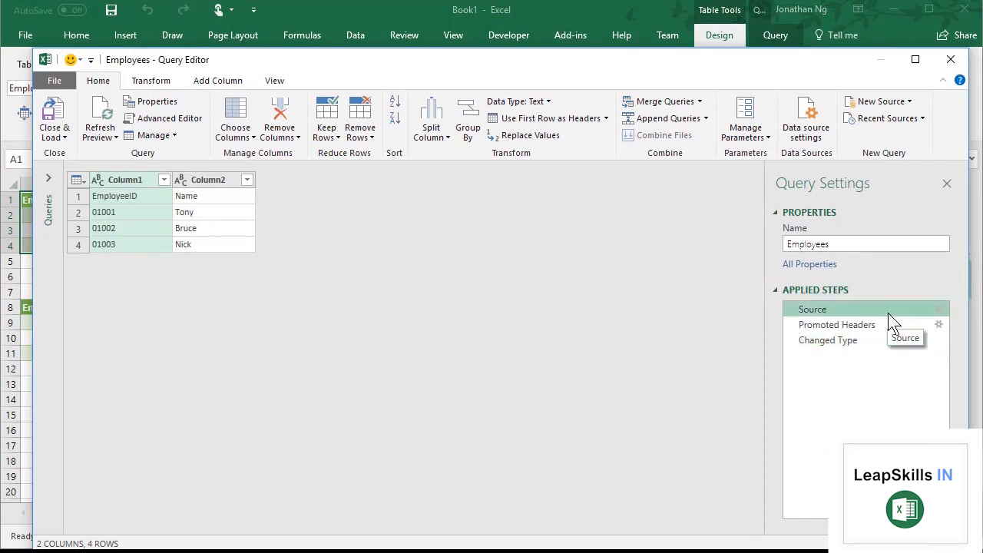
{"action": "left_click", "coordinate": [939, 309]}
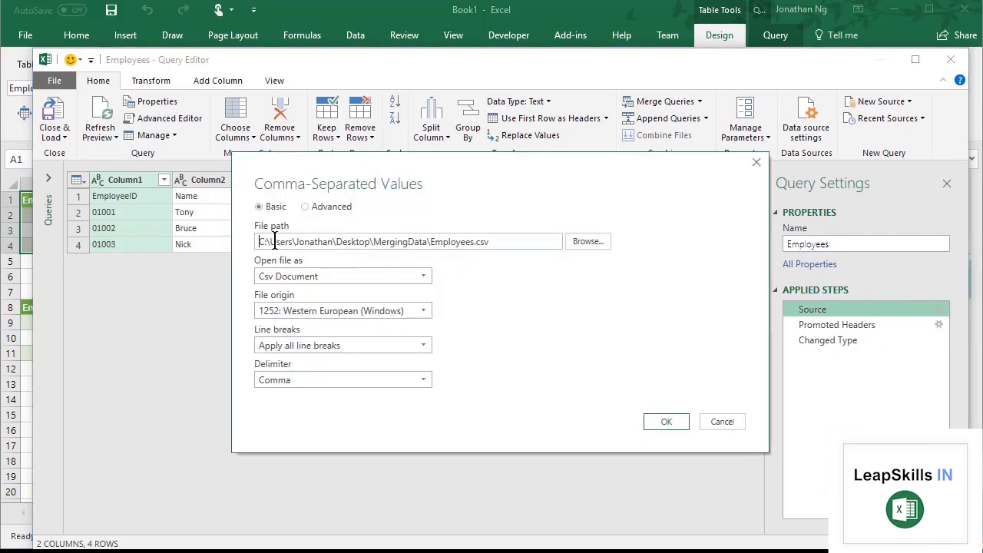
{"action": "left_click", "coordinate": [500, 243]}
{"action": "left_click", "coordinate": [718, 424]}
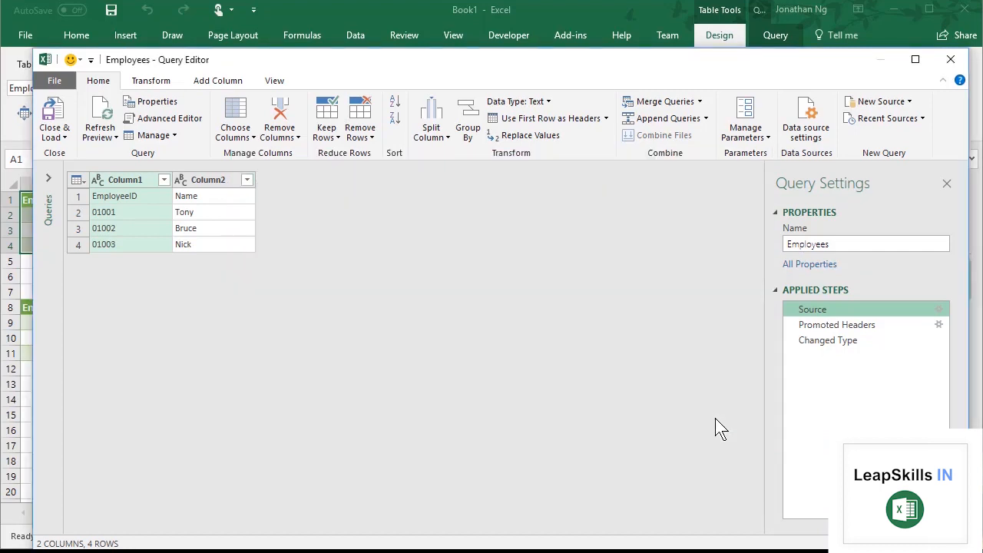
{"action": "left_click", "coordinate": [949, 61]}
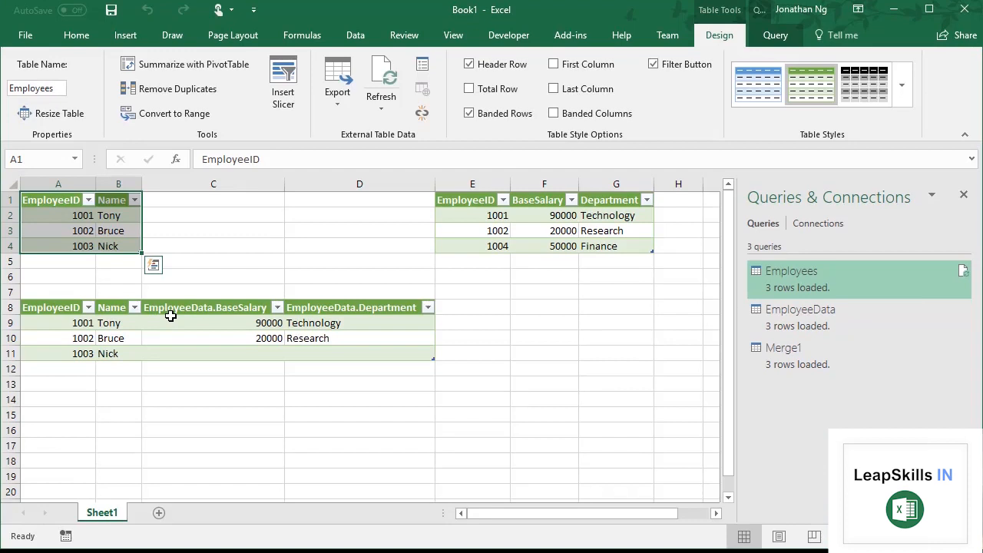
Step: Compare the merged table with the EmployeeID values in the EmployeeData and Employees tables
{"action": "left_click", "coordinate": [171, 315]}
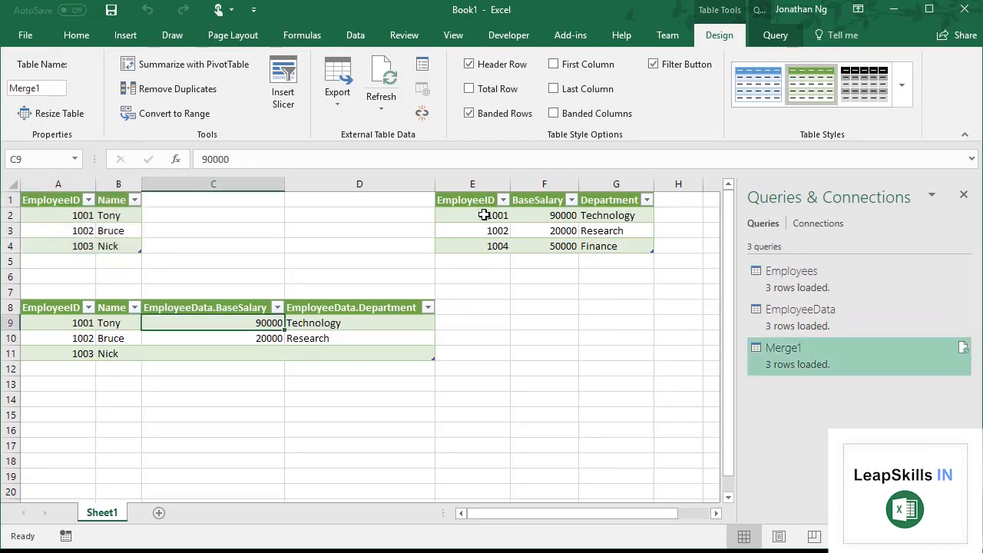
{"action": "left_click", "coordinate": [483, 215]}
{"action": "left_click", "coordinate": [486, 231]}
{"action": "left_click", "coordinate": [488, 243]}
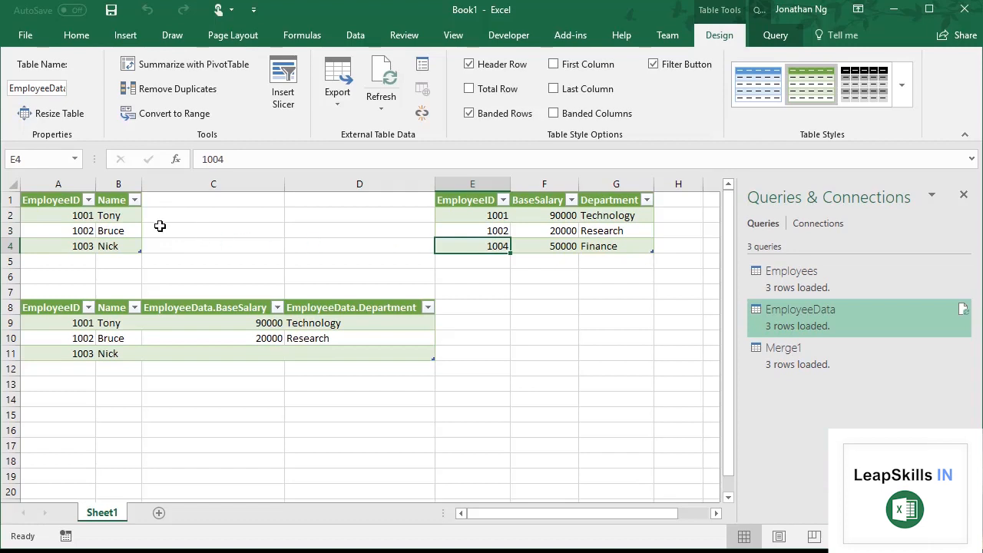
{"action": "left_click", "coordinate": [77, 215]}
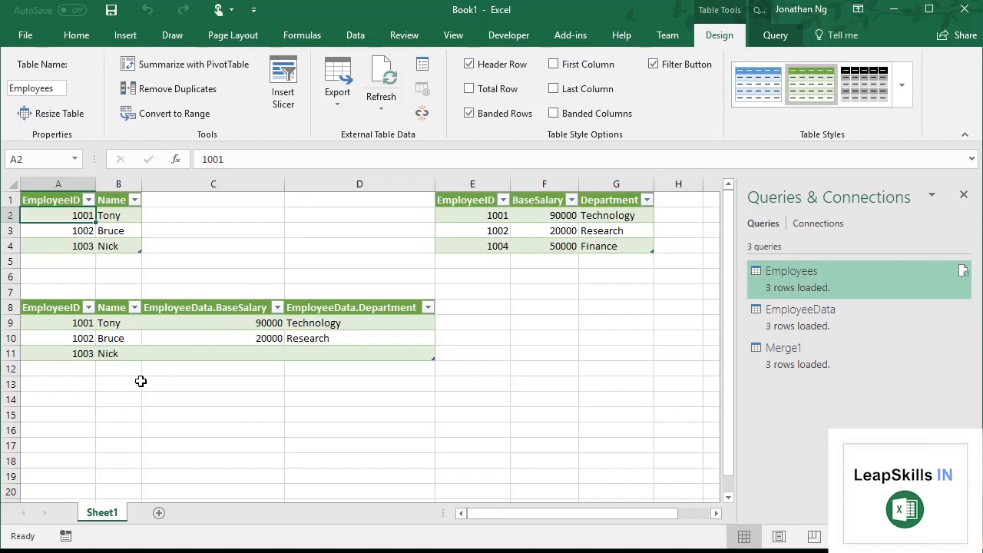
Step: Start a text/CSV import of DepartmentHistory.csv from the MergingData folder, with cell A14 selected
{"action": "left_click", "coordinate": [72, 400]}
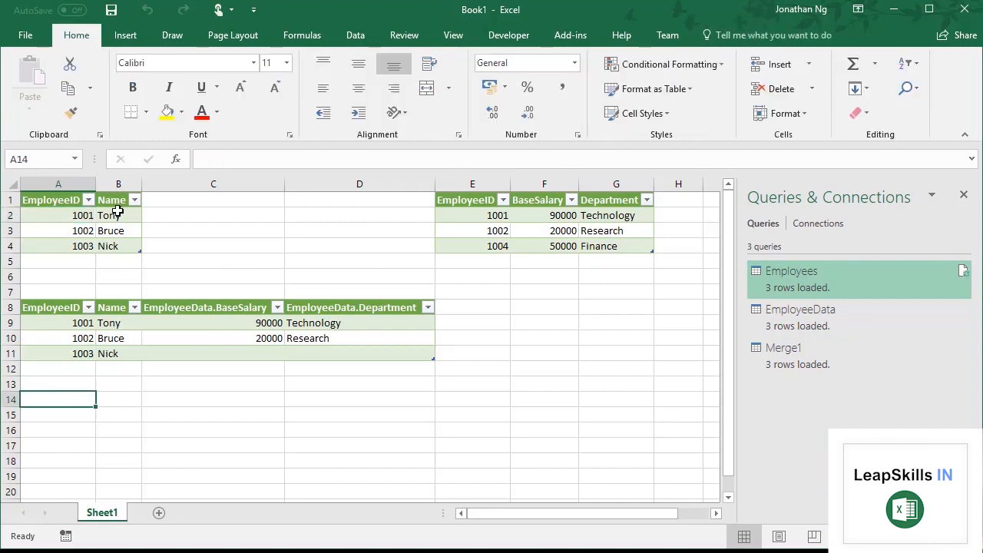
{"action": "left_click", "coordinate": [356, 34]}
{"action": "left_click", "coordinate": [28, 86]}
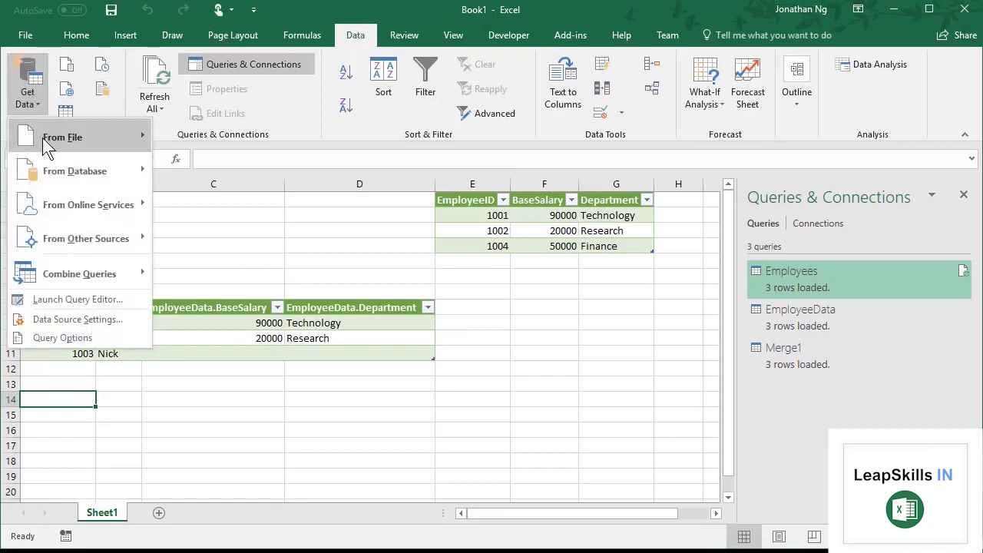
{"action": "mouse_move", "coordinate": [115, 138]}
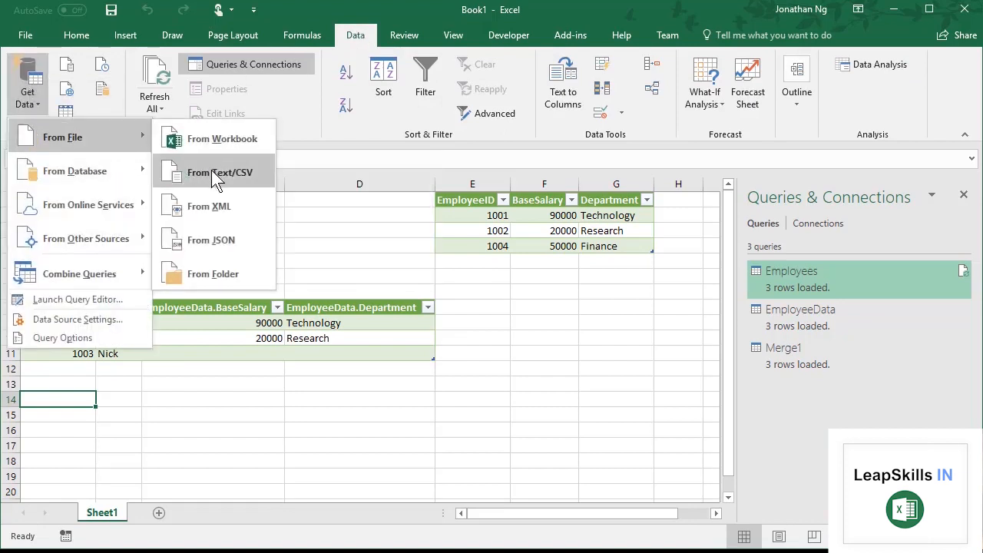
{"action": "left_click", "coordinate": [213, 171]}
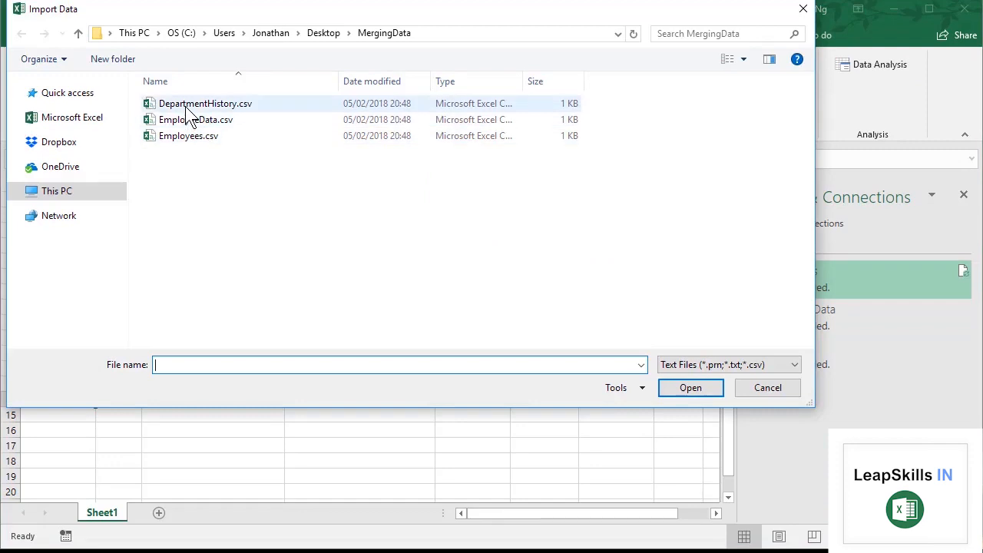
{"action": "double_click", "coordinate": [186, 106]}
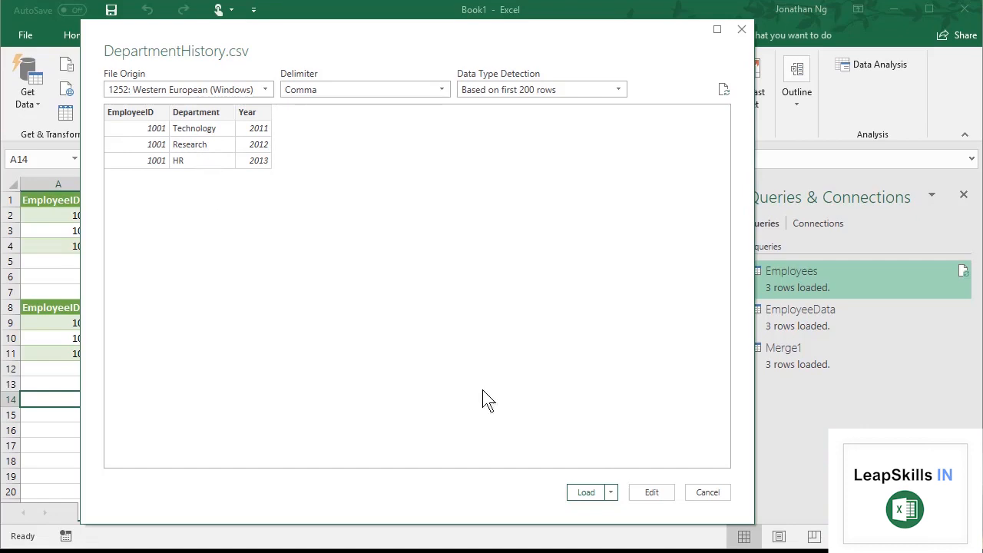
Step: Load the DepartmentHistory data as a table into the existing worksheet at cell A14 of Sheet1
{"action": "left_click", "coordinate": [610, 492]}
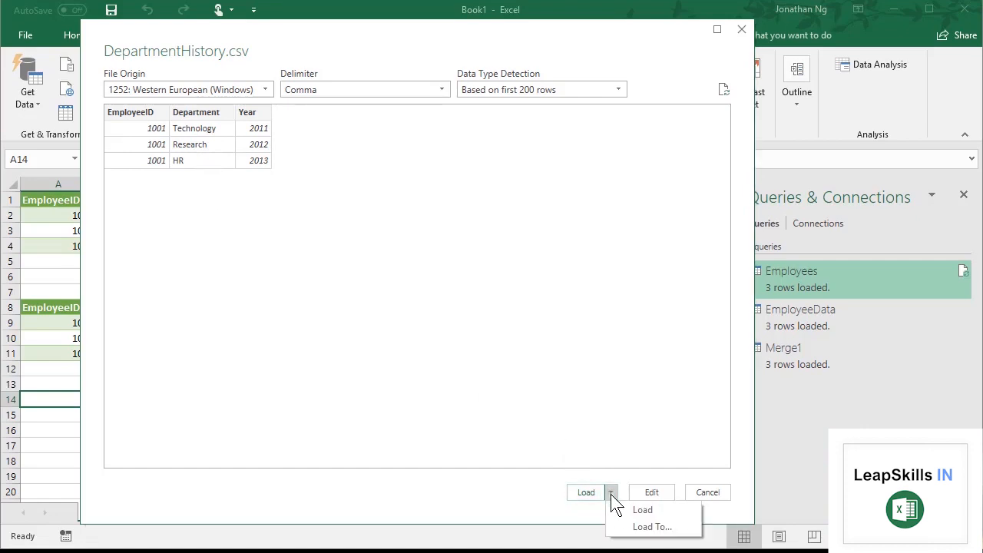
{"action": "left_click", "coordinate": [635, 527]}
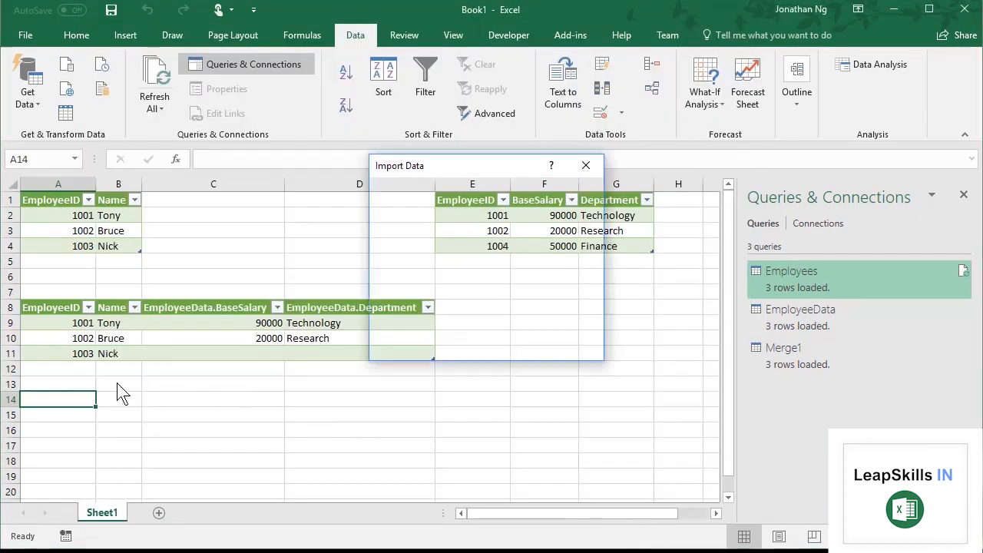
{"action": "left_click", "coordinate": [393, 272]}
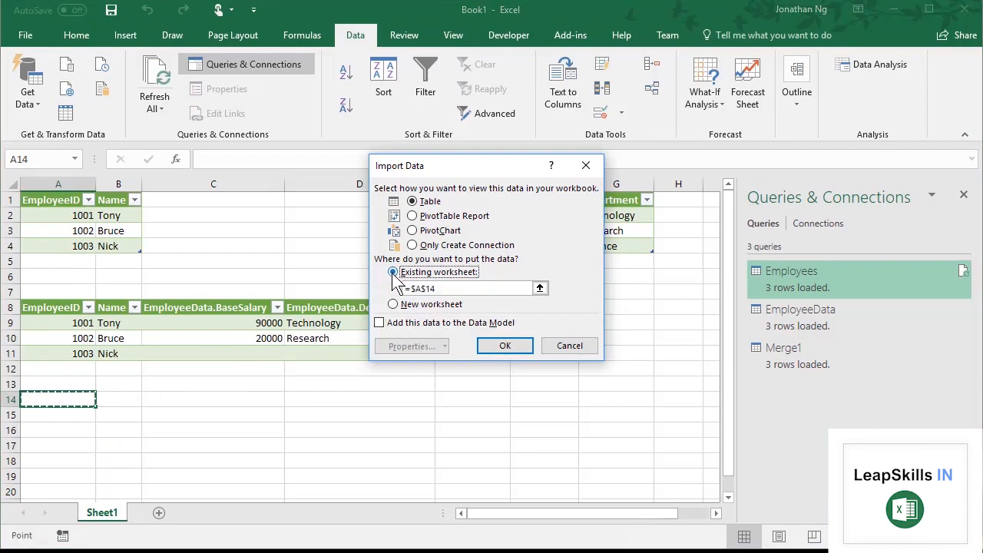
{"action": "left_click", "coordinate": [74, 398]}
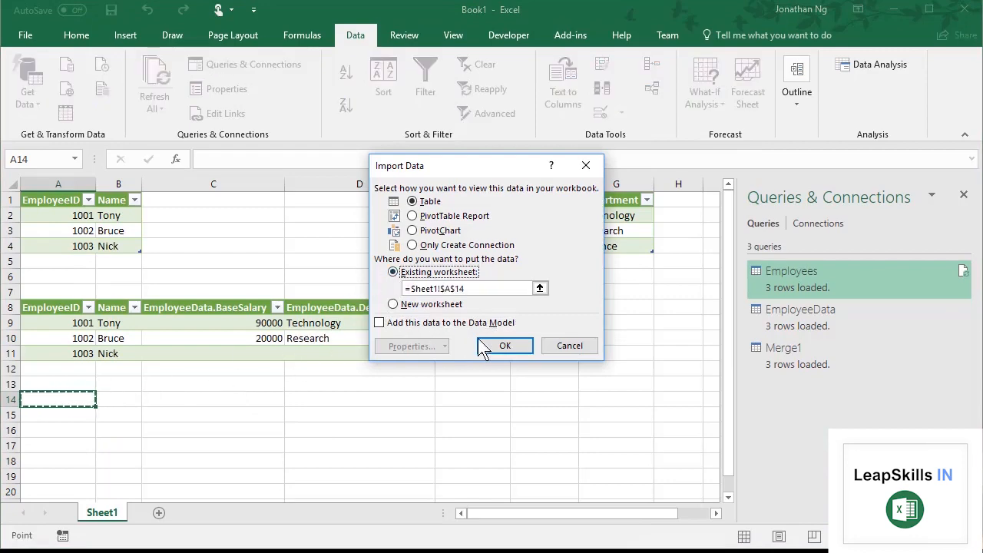
{"action": "left_click", "coordinate": [505, 345]}
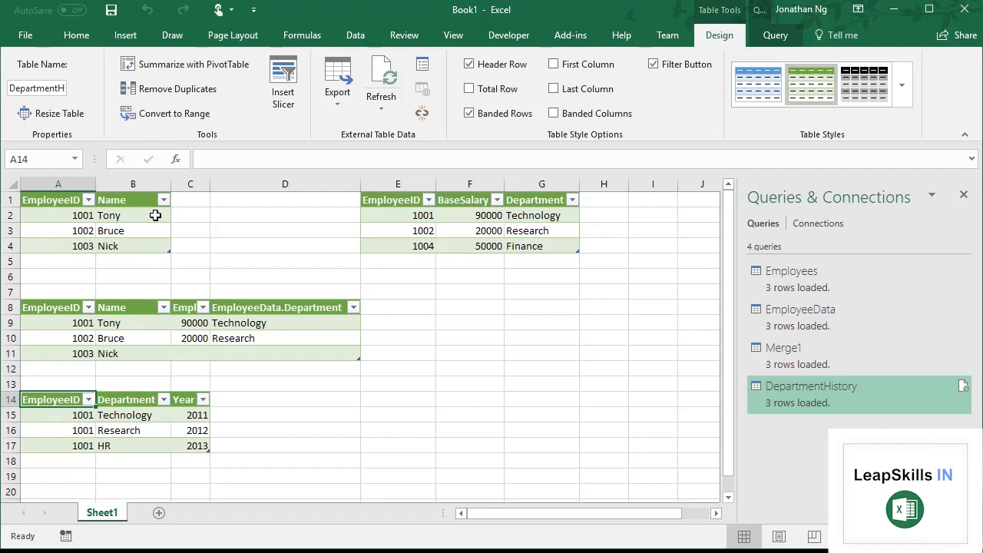
Step: Start a new merge query with Employees as the first table and DepartmentHistory as the second table
{"action": "left_click", "coordinate": [354, 36]}
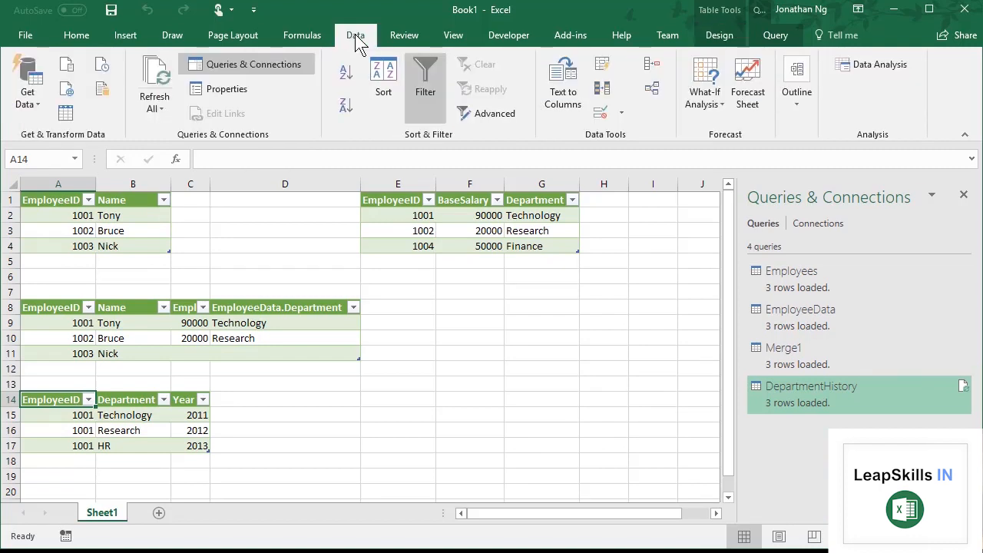
{"action": "left_click", "coordinate": [26, 106]}
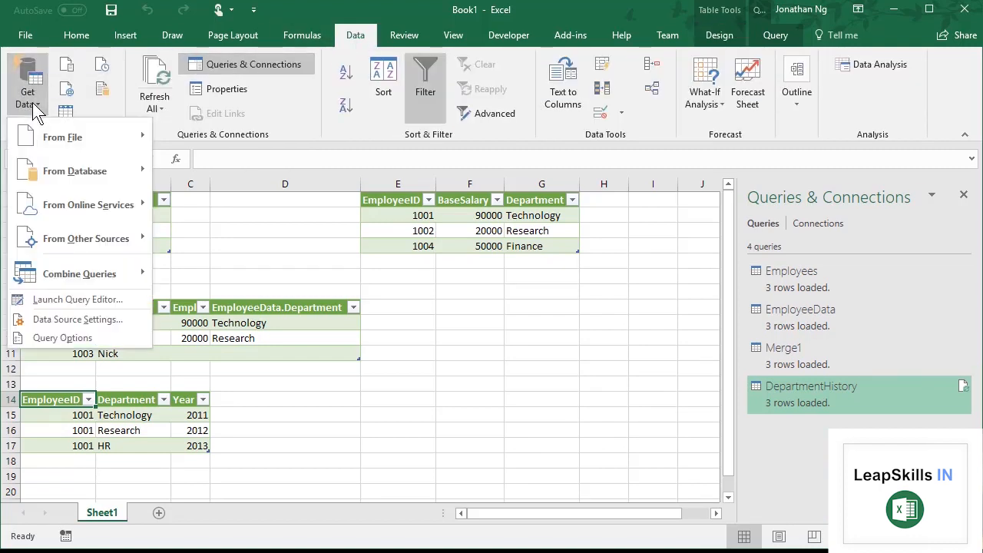
{"action": "mouse_move", "coordinate": [90, 273]}
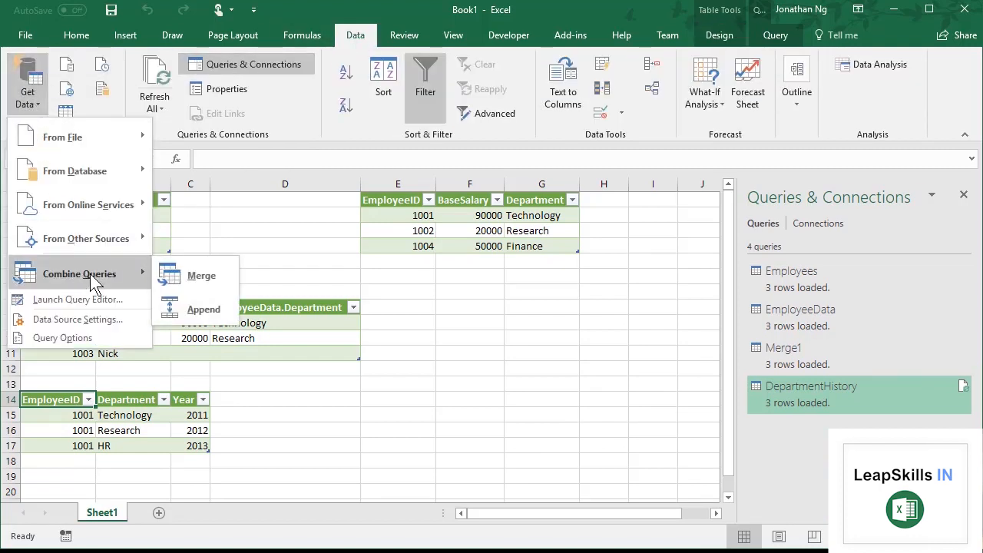
{"action": "left_click", "coordinate": [219, 286]}
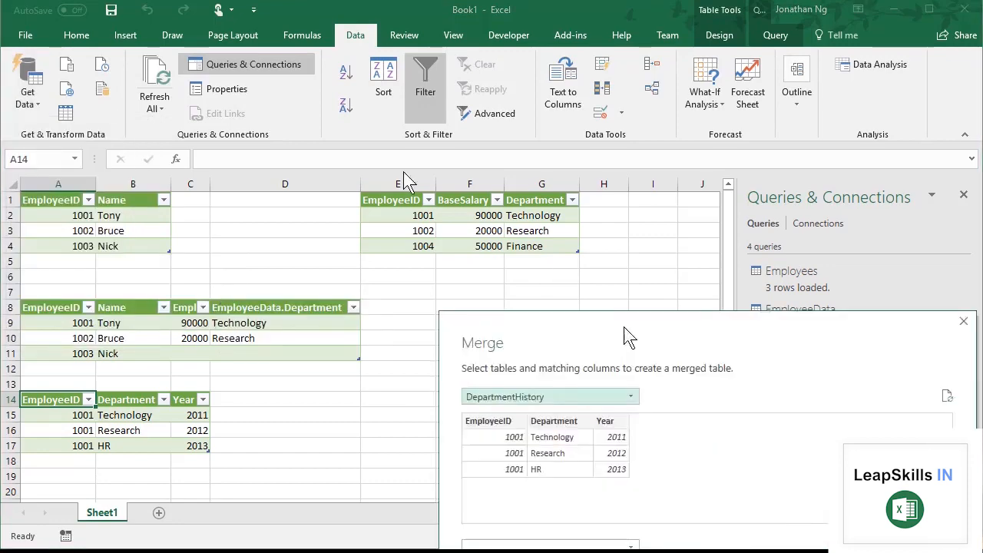
{"action": "left_click_drag", "start_coordinate": [630, 274], "coordinate": [313, 51]}
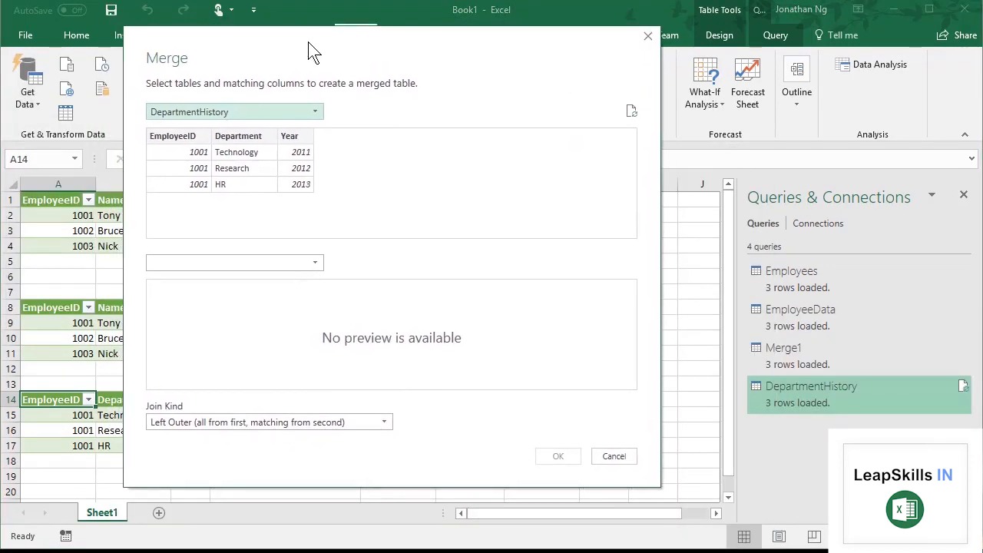
{"action": "left_click", "coordinate": [265, 115]}
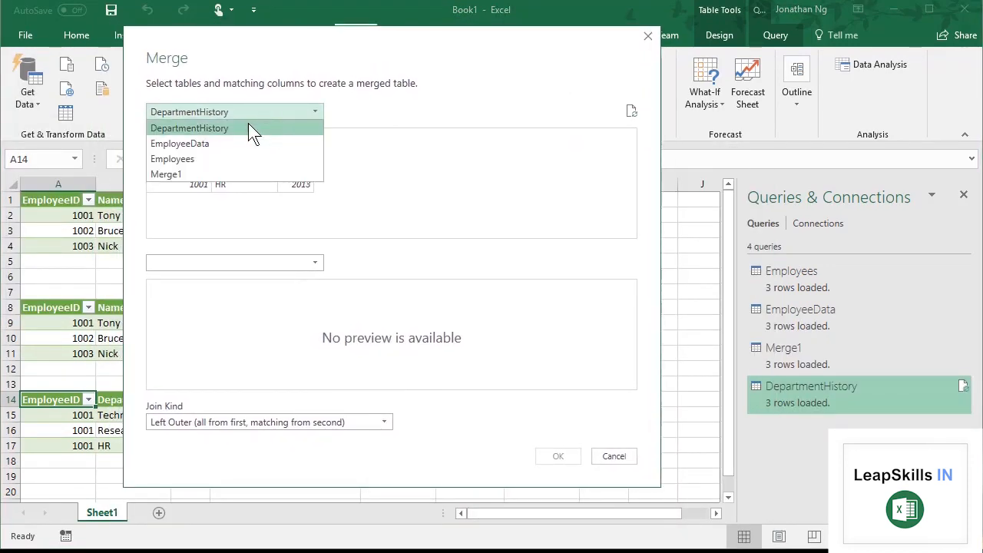
{"action": "left_click", "coordinate": [192, 159]}
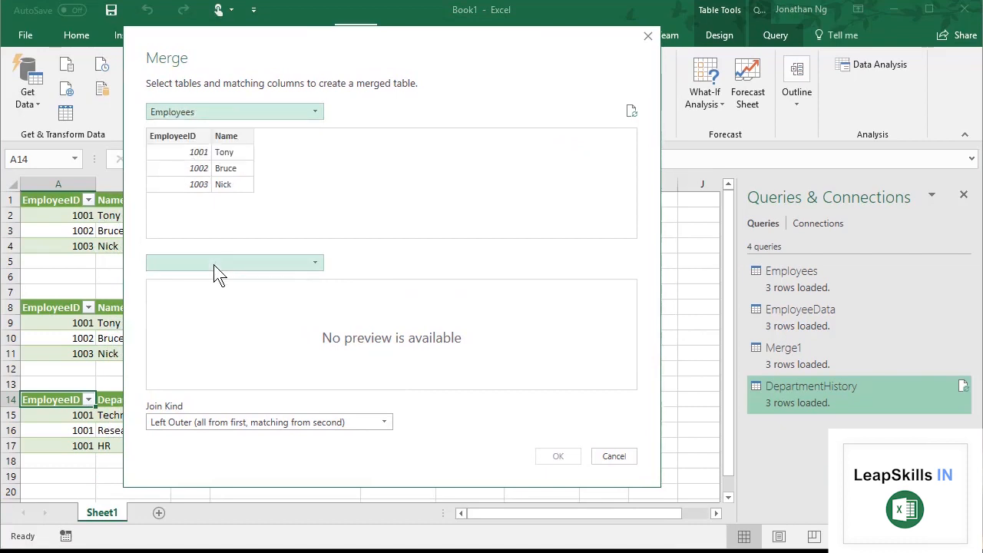
{"action": "left_click", "coordinate": [214, 265]}
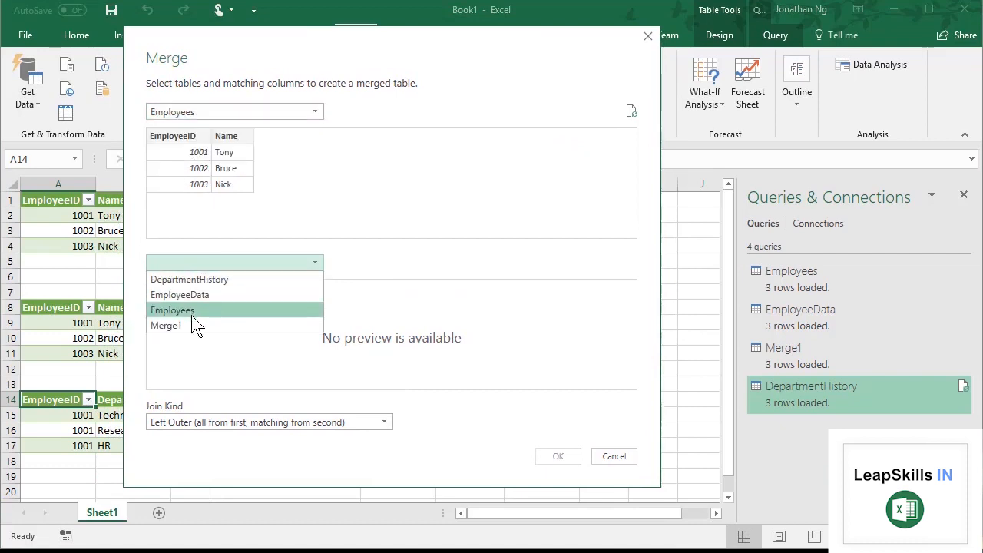
{"action": "left_click", "coordinate": [214, 279]}
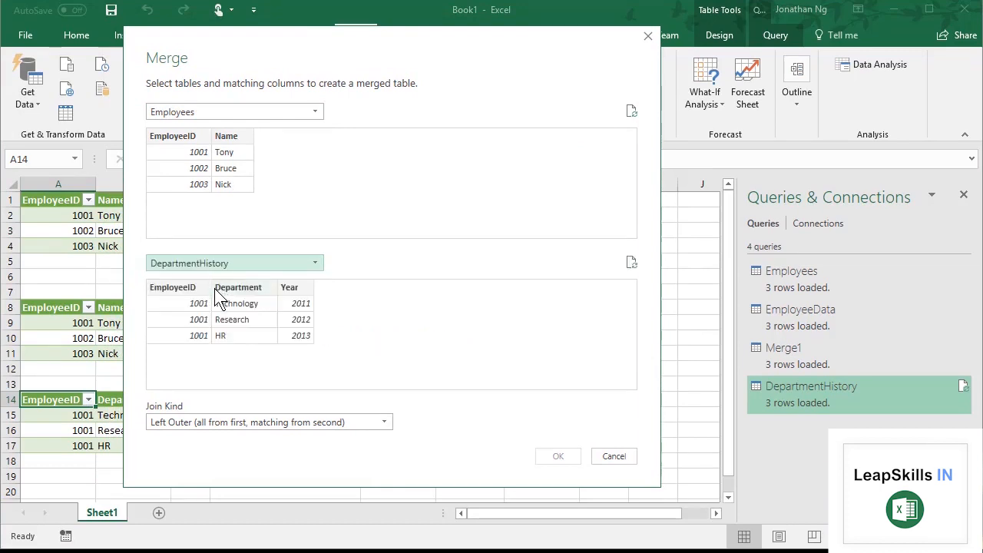
Step: Match Employees and DepartmentHistory on their EmployeeID columns and create the merge, keeping the Left Outer join kind
{"action": "left_click", "coordinate": [188, 144]}
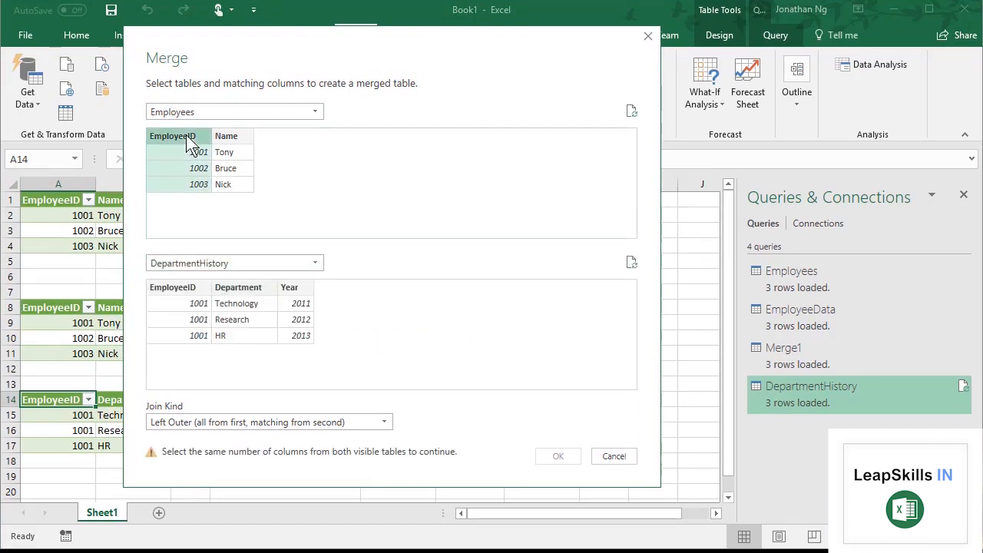
{"action": "left_click", "coordinate": [185, 289]}
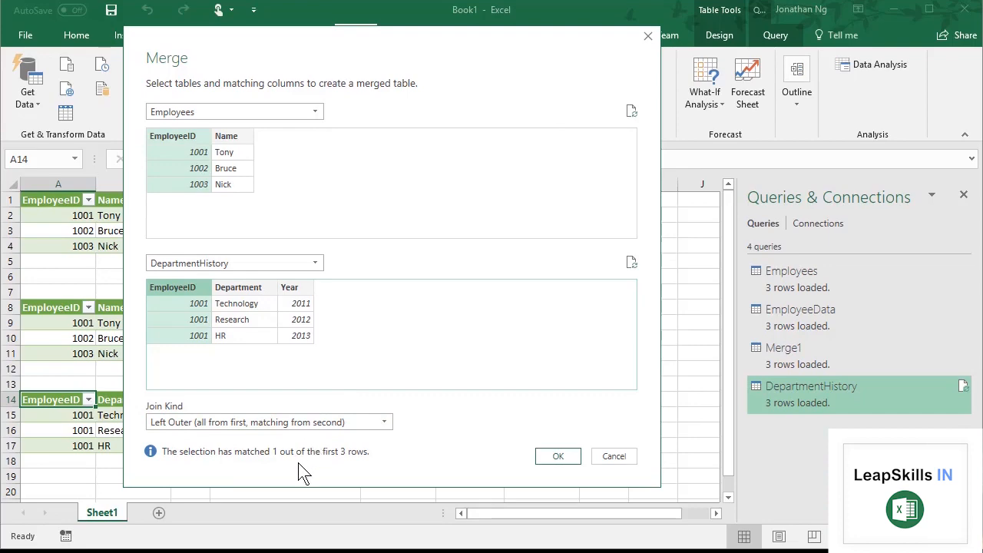
{"action": "left_click", "coordinate": [556, 457]}
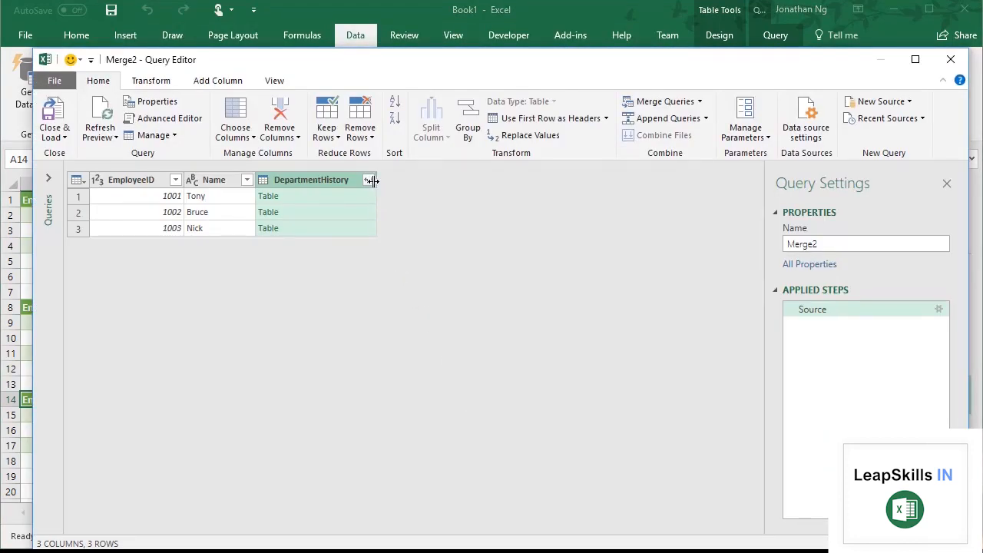
Step: Expand the DepartmentHistory column to include only Department and Year, leaving out EmployeeID and keeping the original column name as prefix
{"action": "left_click", "coordinate": [369, 180]}
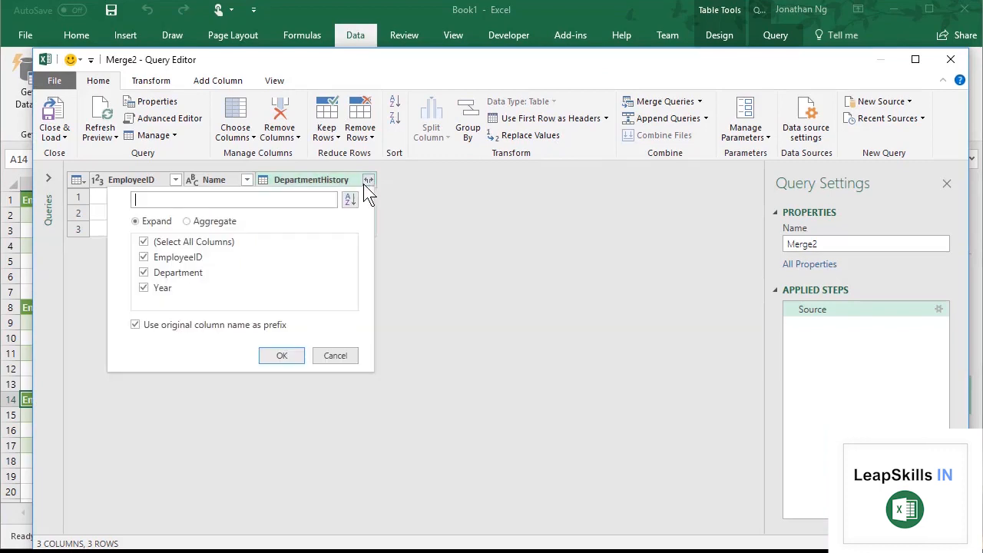
{"action": "left_click", "coordinate": [144, 258]}
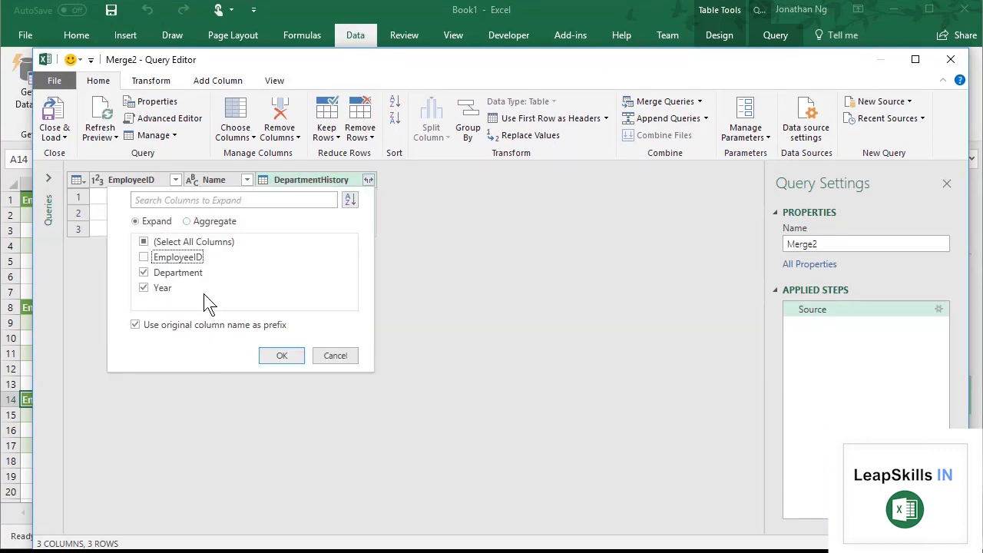
{"action": "left_click", "coordinate": [275, 353]}
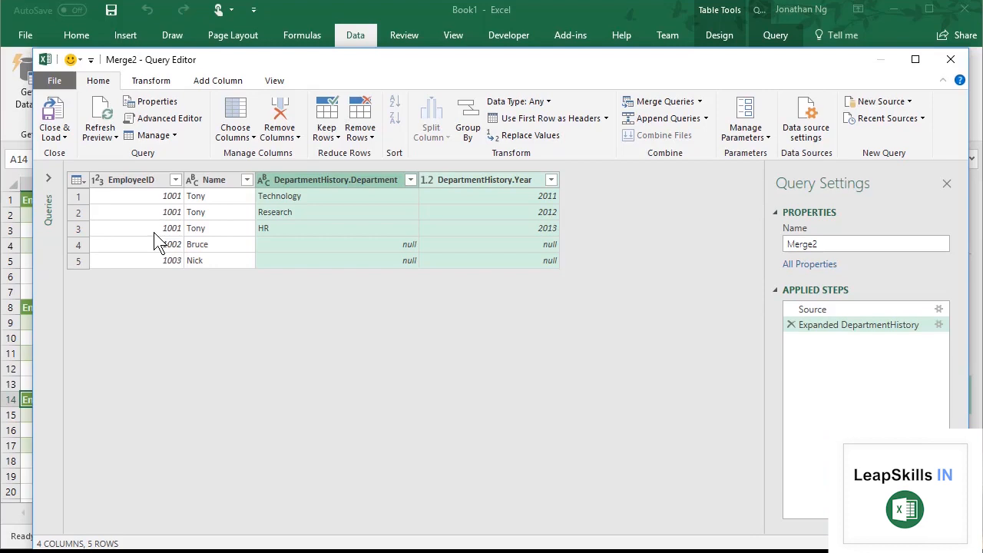
Step: Load the merged query as a table into the existing worksheet at cell E14 and close the Queries & Connections pane
{"action": "left_click", "coordinate": [54, 136]}
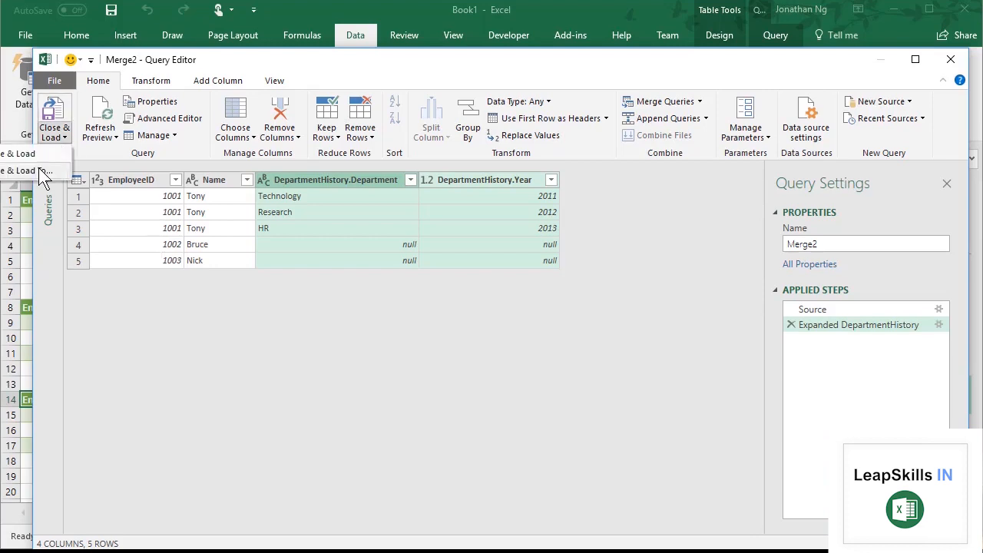
{"action": "left_click", "coordinate": [38, 168]}
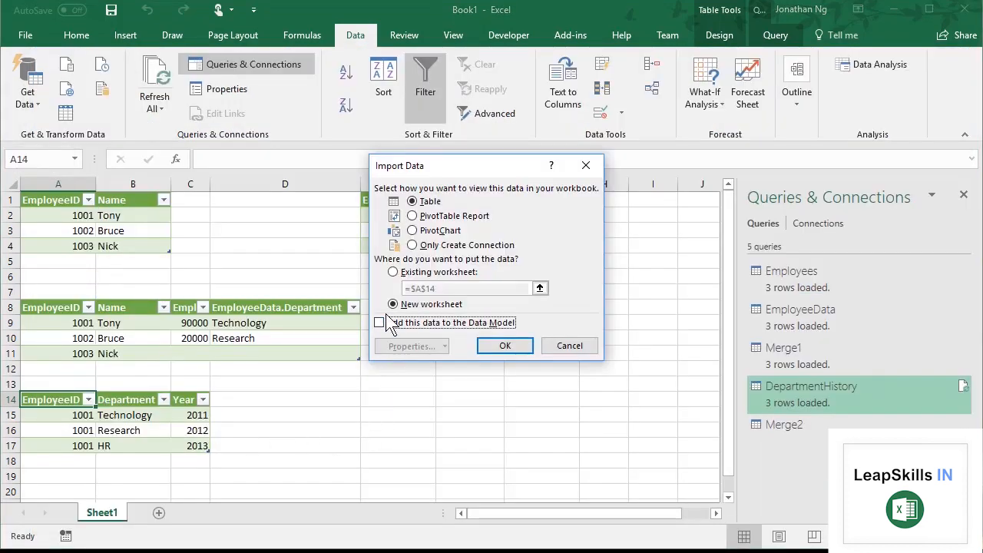
{"action": "left_click", "coordinate": [393, 273]}
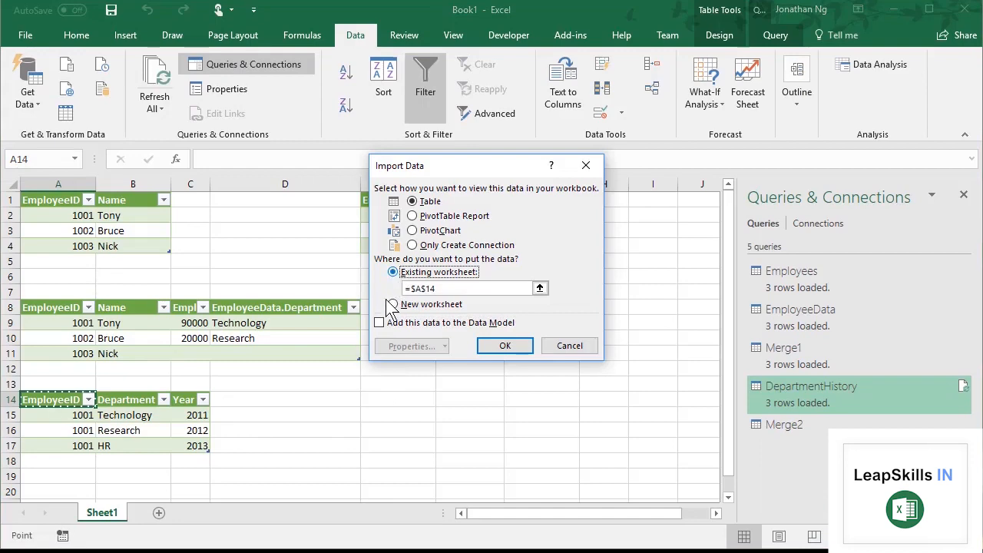
{"action": "left_click", "coordinate": [392, 403]}
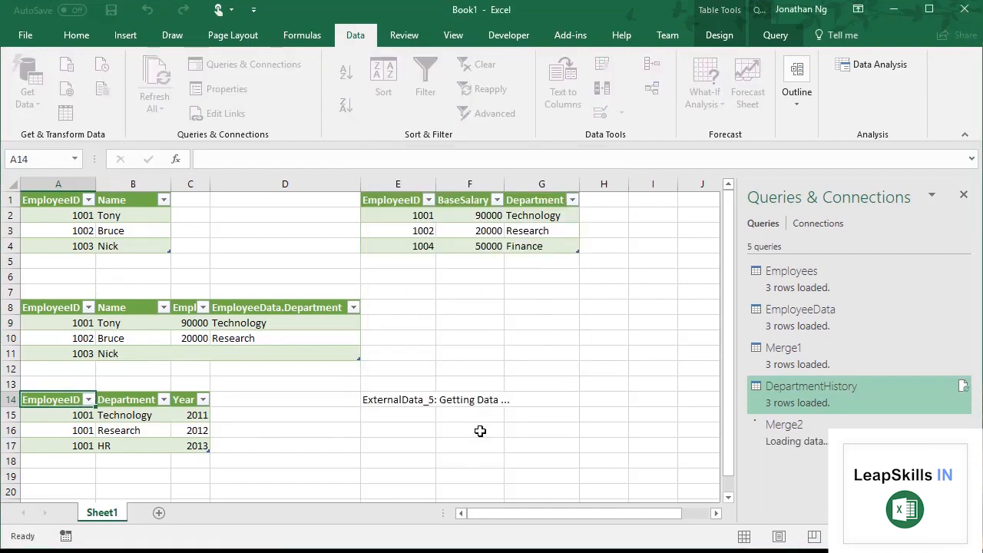
{"action": "left_click", "coordinate": [963, 194]}
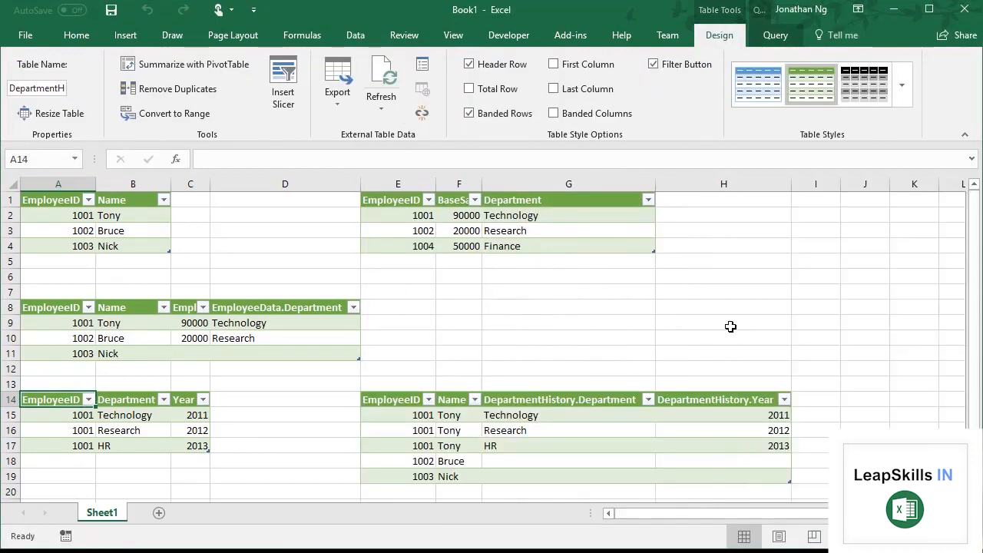